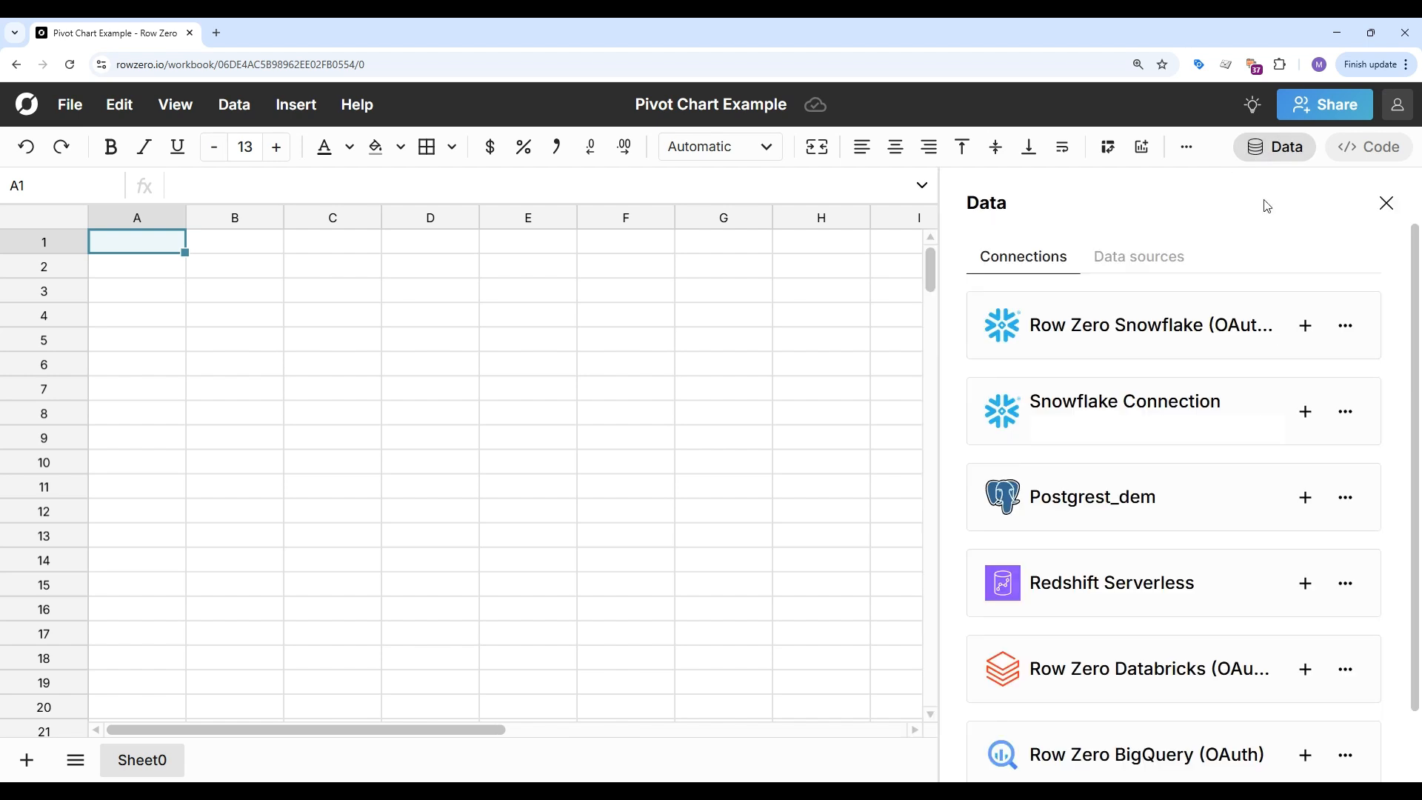
- Import the rz_us_flights table from the Snowflake Connection, using database DEMO, schema PUBLIC and the query "select * from rz_us_flights"
{"action": "left_click", "coordinate": [1303, 412]}
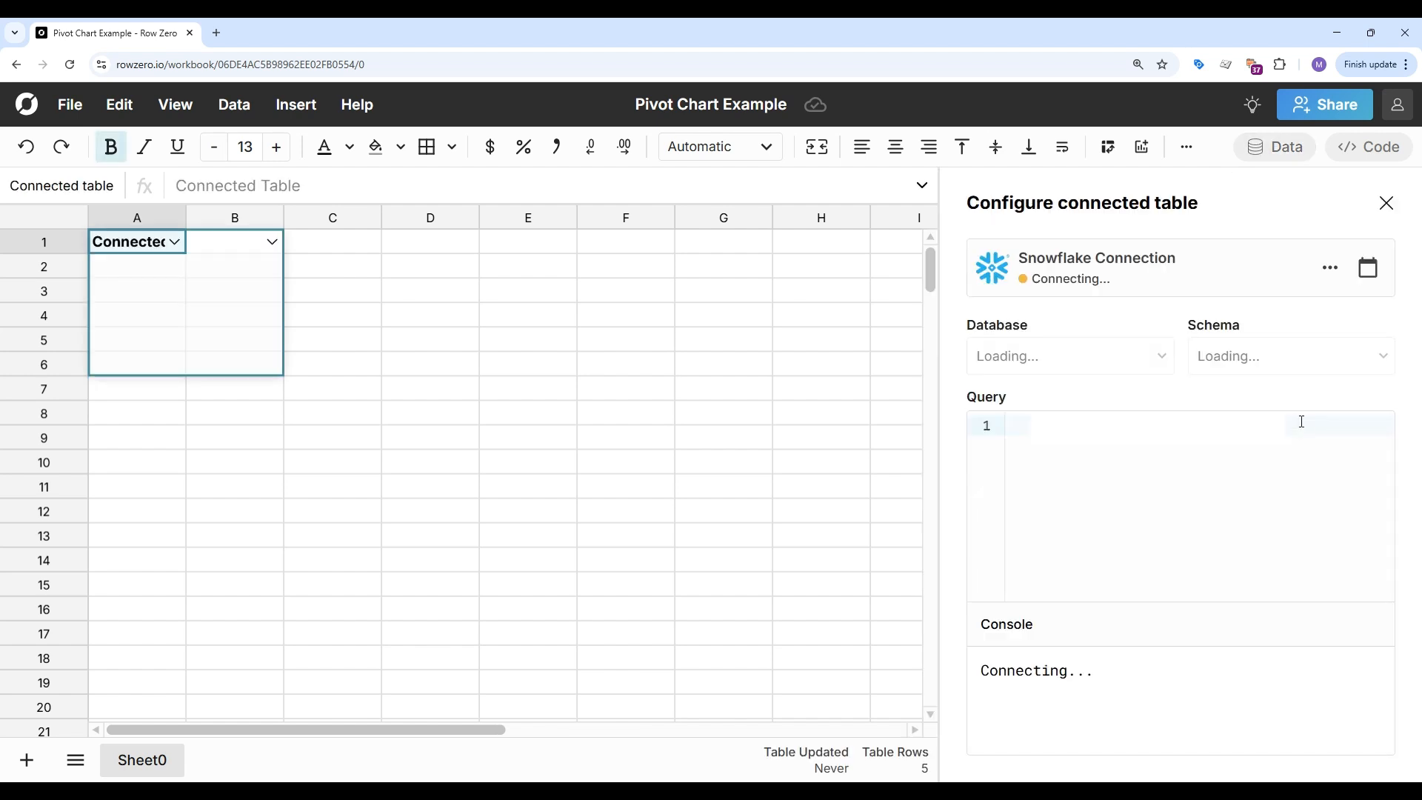
{"action": "left_click", "coordinate": [1035, 366]}
{"action": "left_click", "coordinate": [1001, 464]}
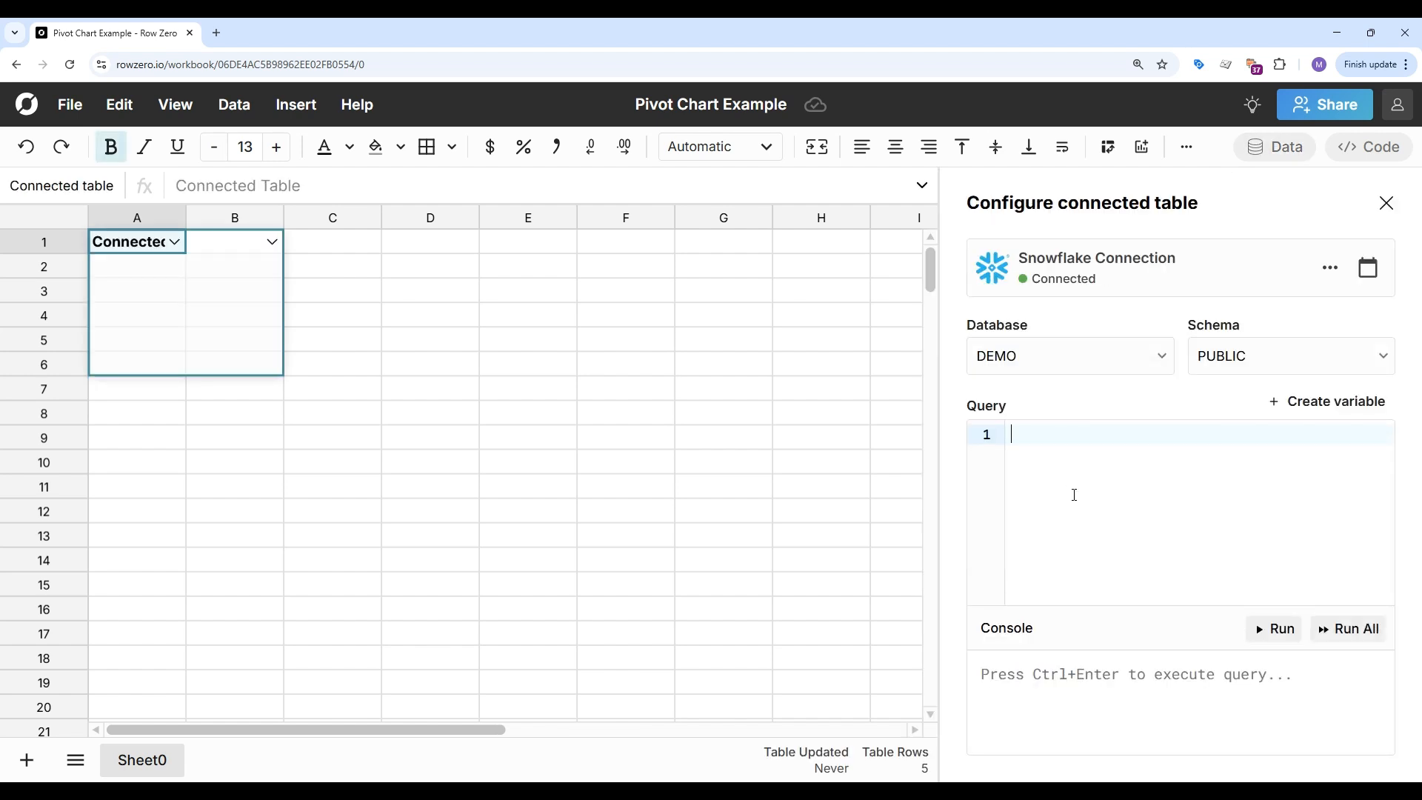
{"action": "type", "text": "select * from rz_us_flights"}
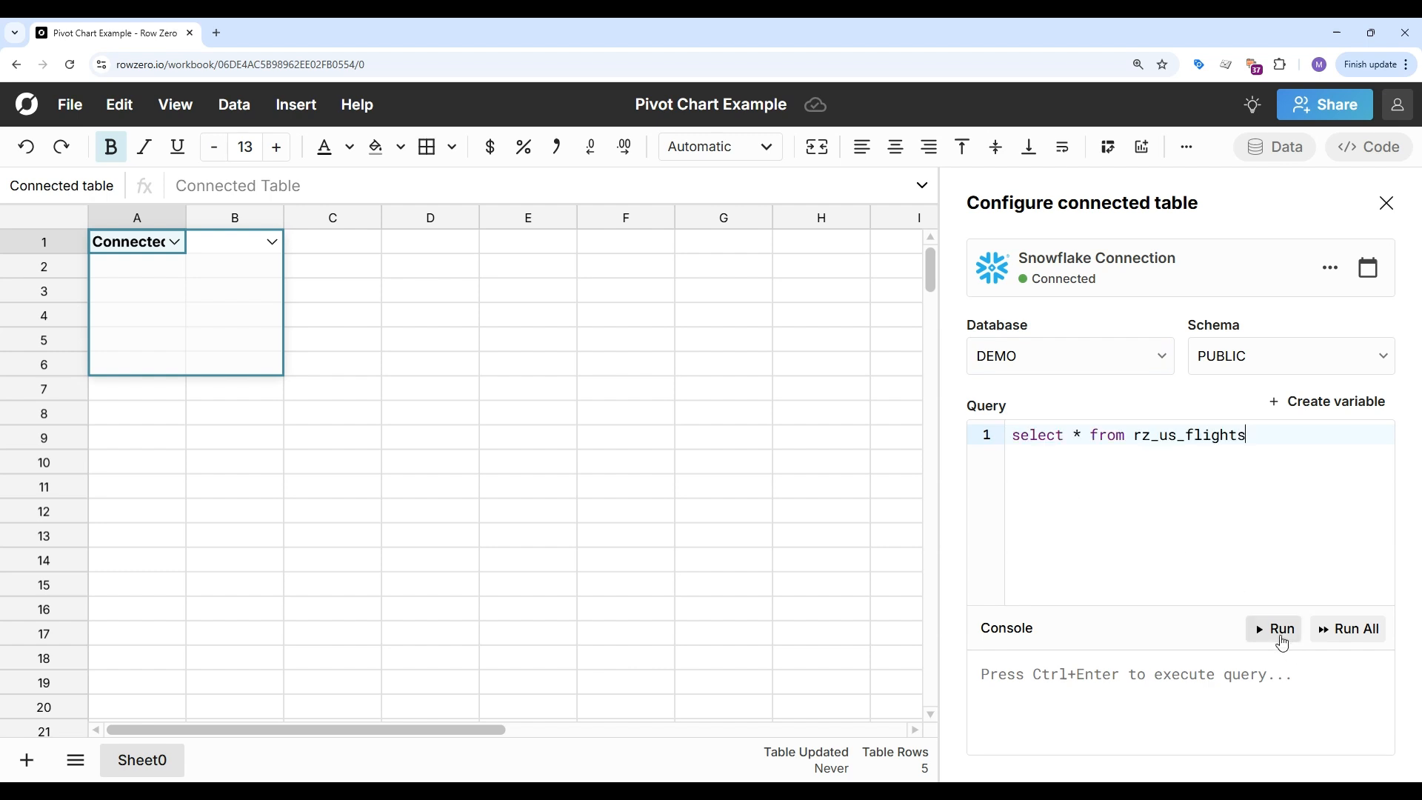
{"action": "left_click", "coordinate": [1278, 633]}
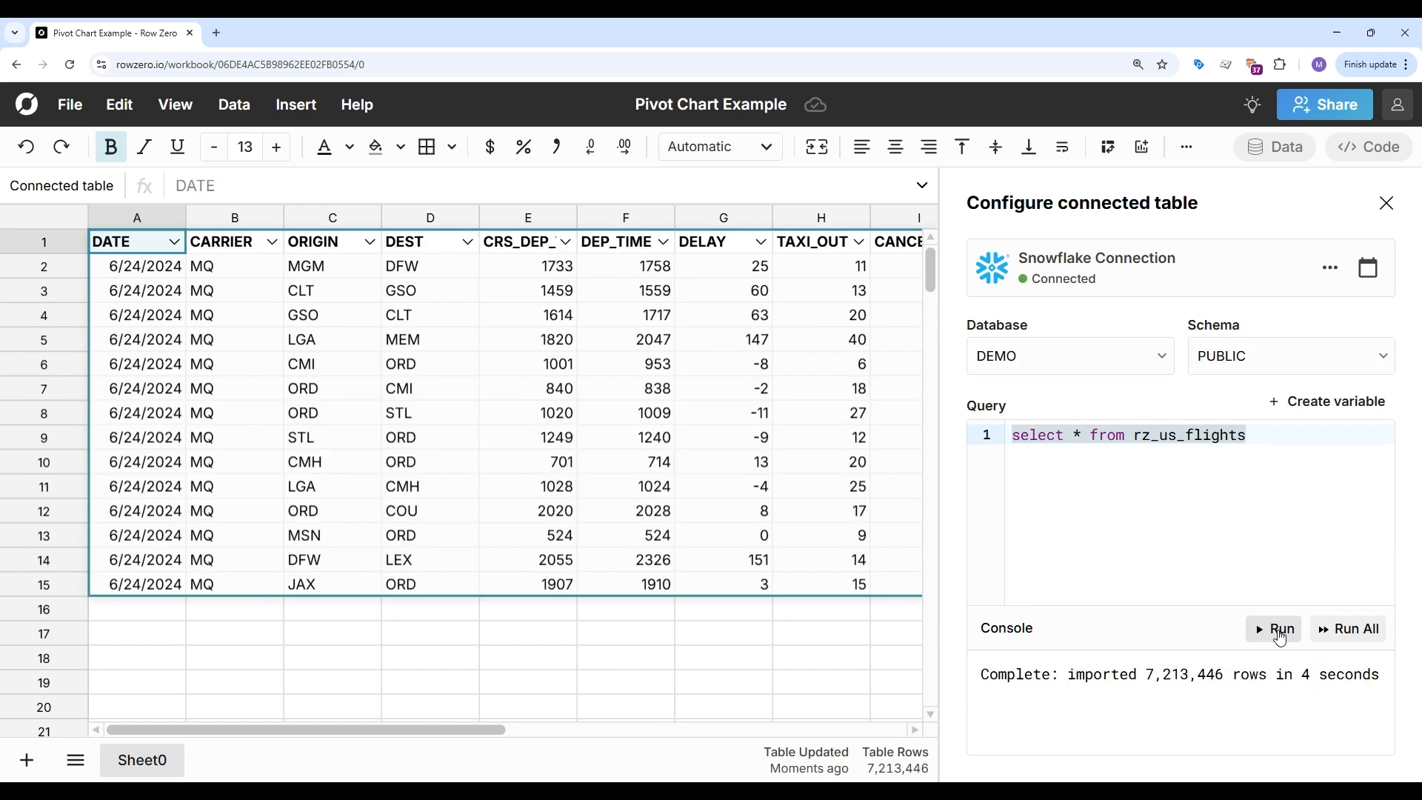
{"action": "left_click", "coordinate": [1383, 202]}
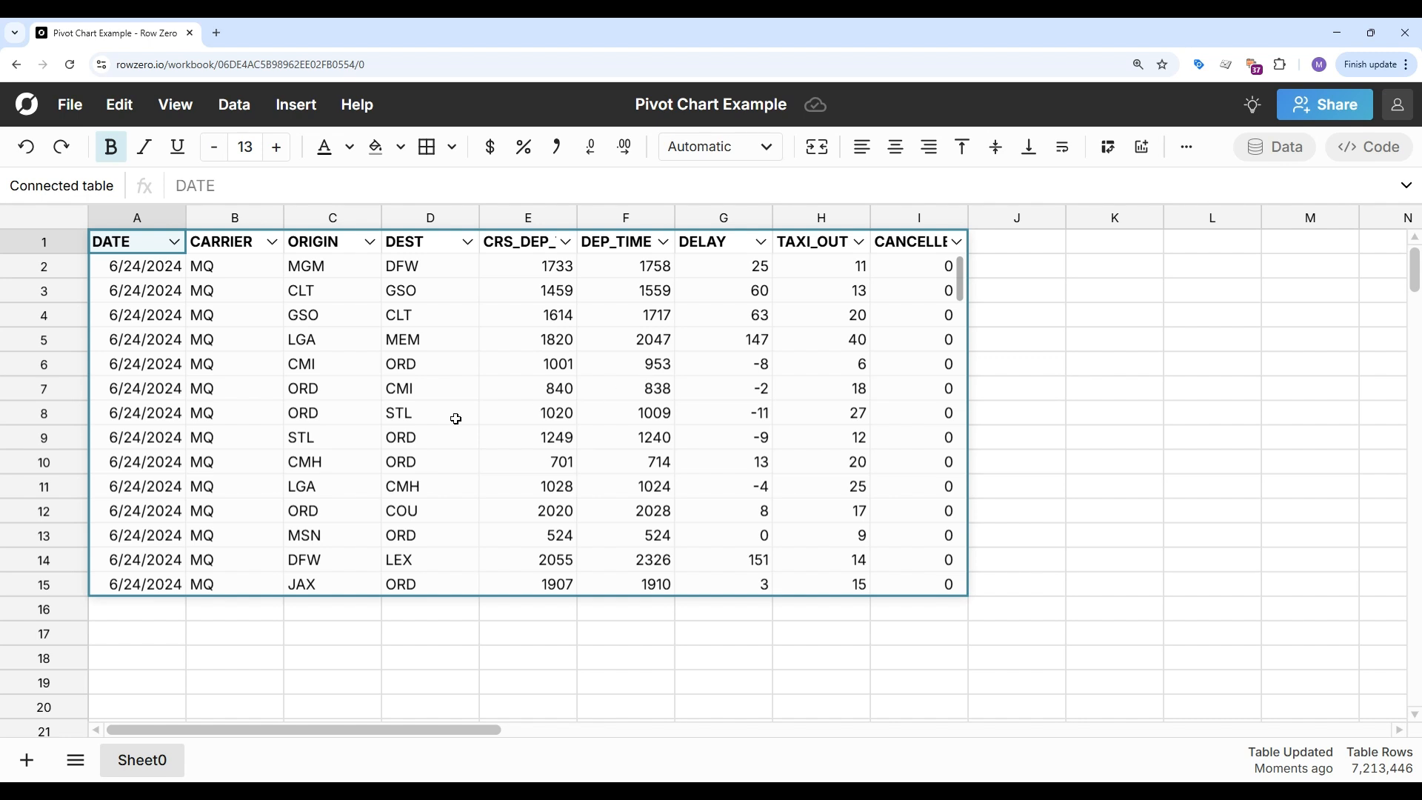
- Create a pivot table from the connected flights table on the existing sheet at cell A17
{"action": "left_click", "coordinate": [334, 360]}
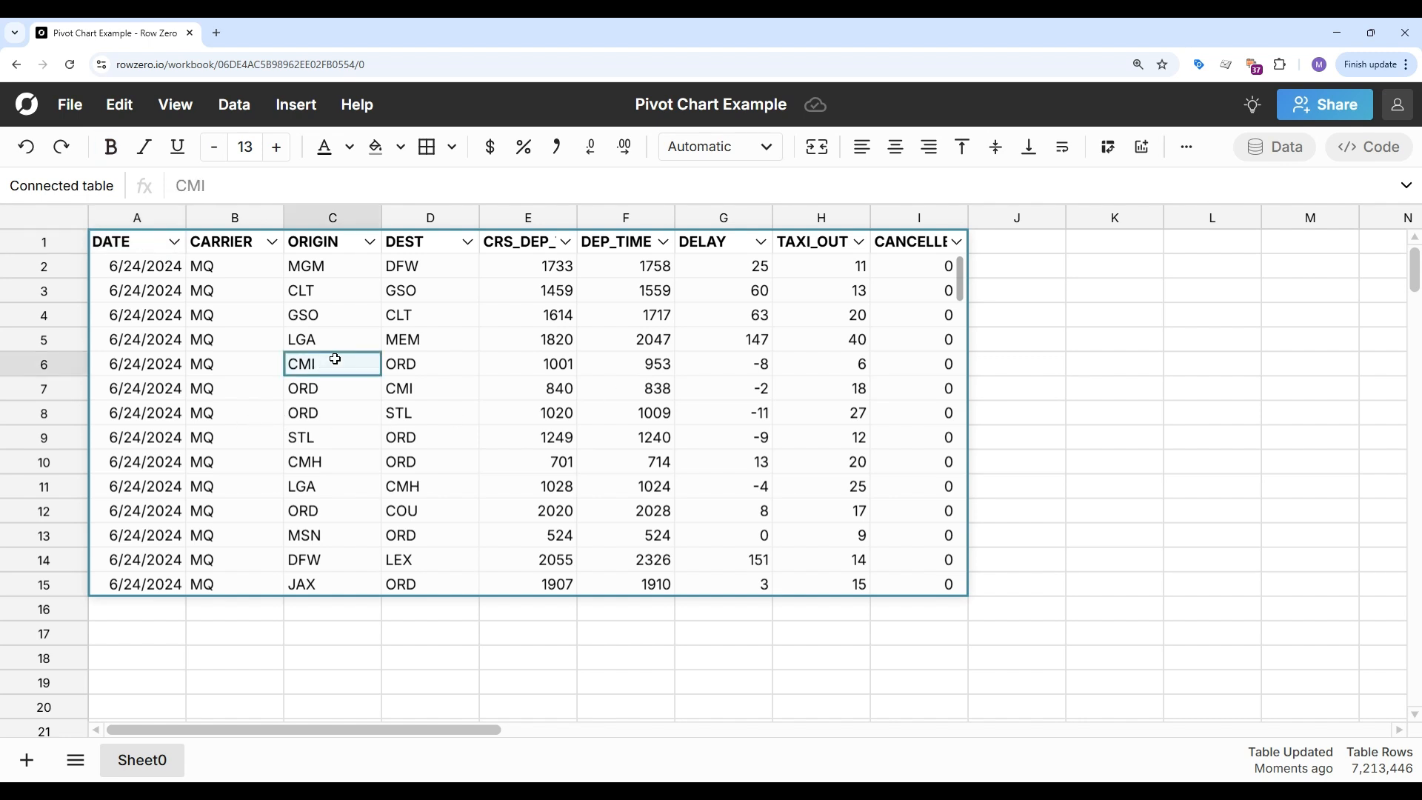
{"action": "right_click", "coordinate": [334, 359]}
{"action": "mouse_move", "coordinate": [469, 337]}
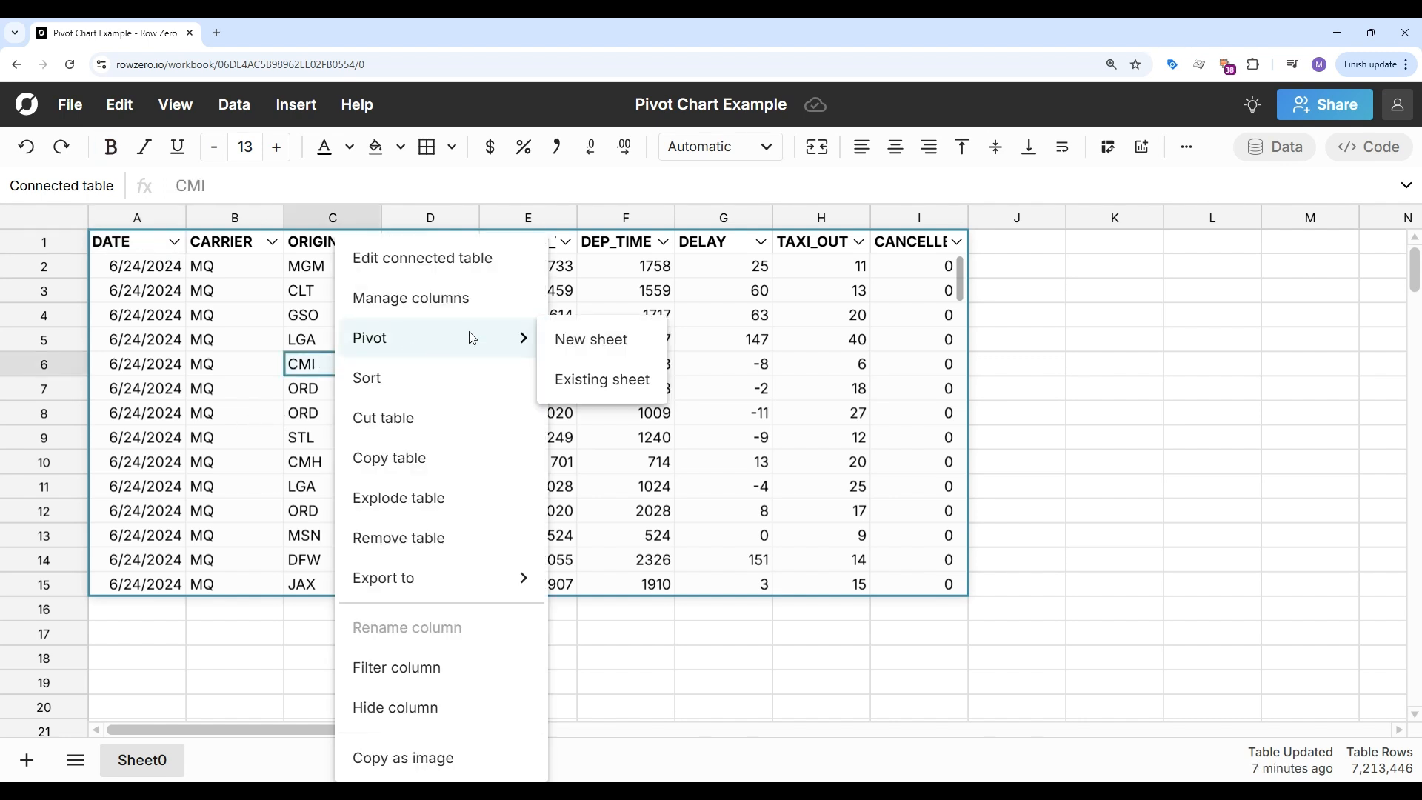
{"action": "left_click", "coordinate": [602, 380]}
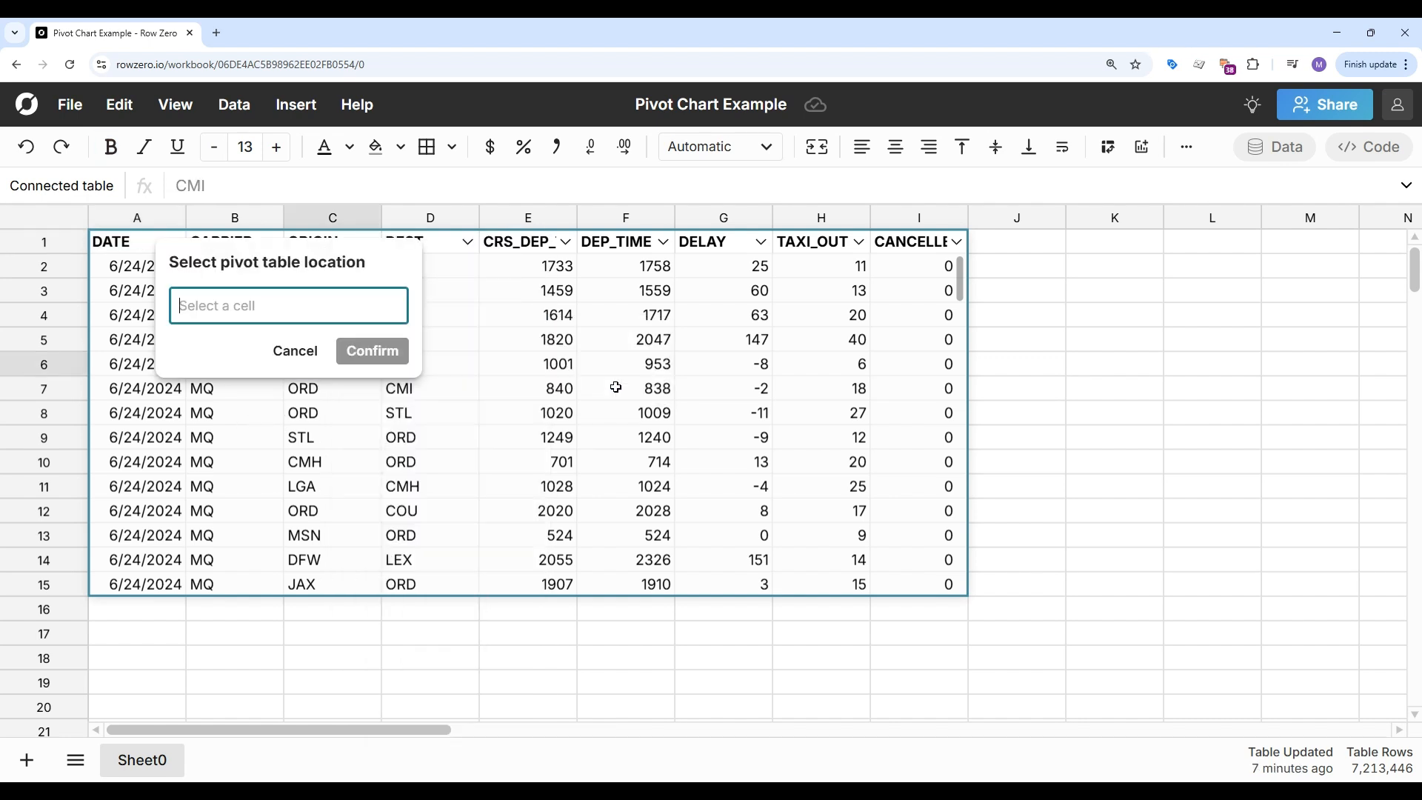
{"action": "left_click", "coordinate": [168, 641]}
{"action": "left_click", "coordinate": [371, 358]}
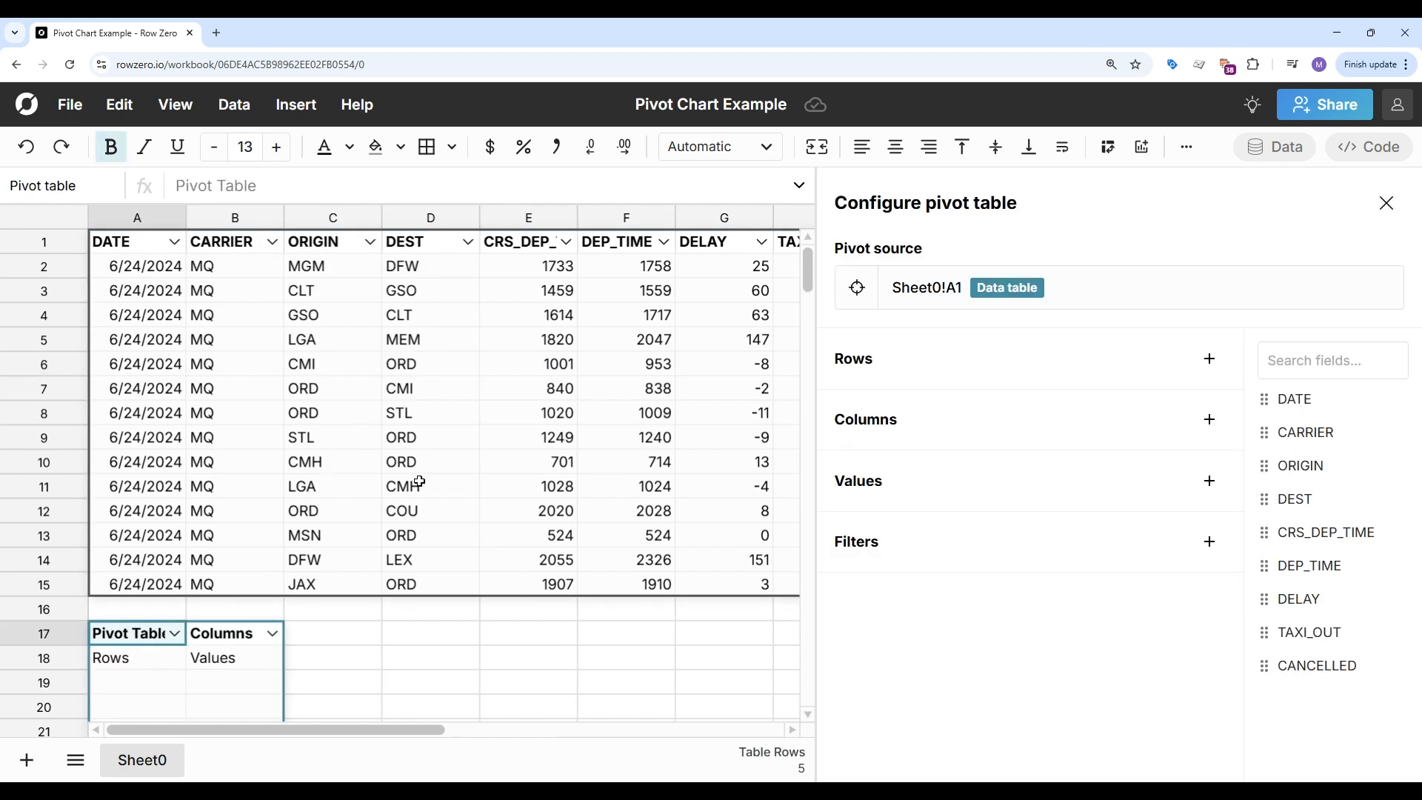
- Add DATE to the pivot table's rows and group it by Month
{"action": "scroll", "coordinate": [418, 481], "scroll_direction": "down", "scroll_amount": 3}
{"action": "left_click_drag", "start_coordinate": [1267, 399], "coordinate": [1057, 388]}
{"action": "left_click", "coordinate": [1135, 406]}
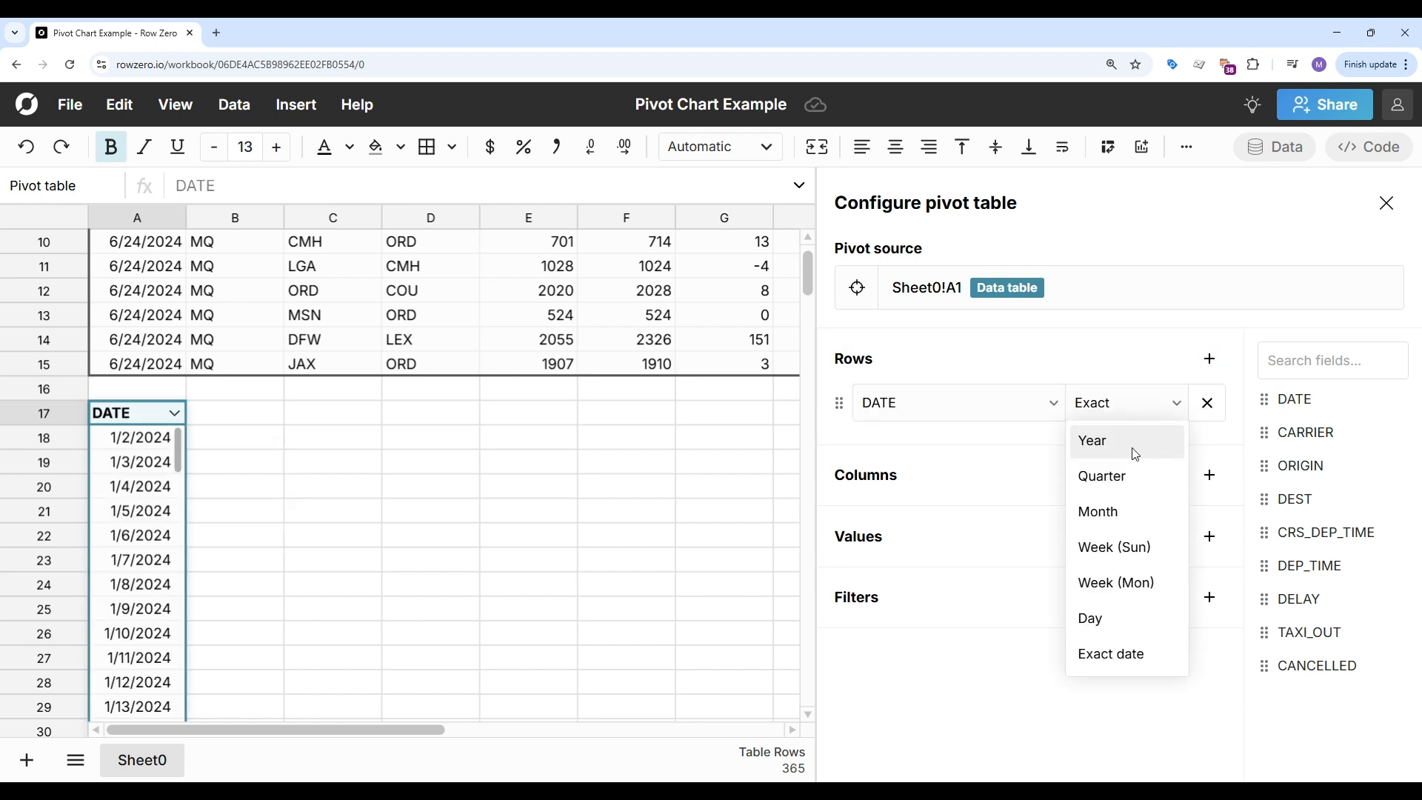
{"action": "left_click", "coordinate": [1122, 511]}
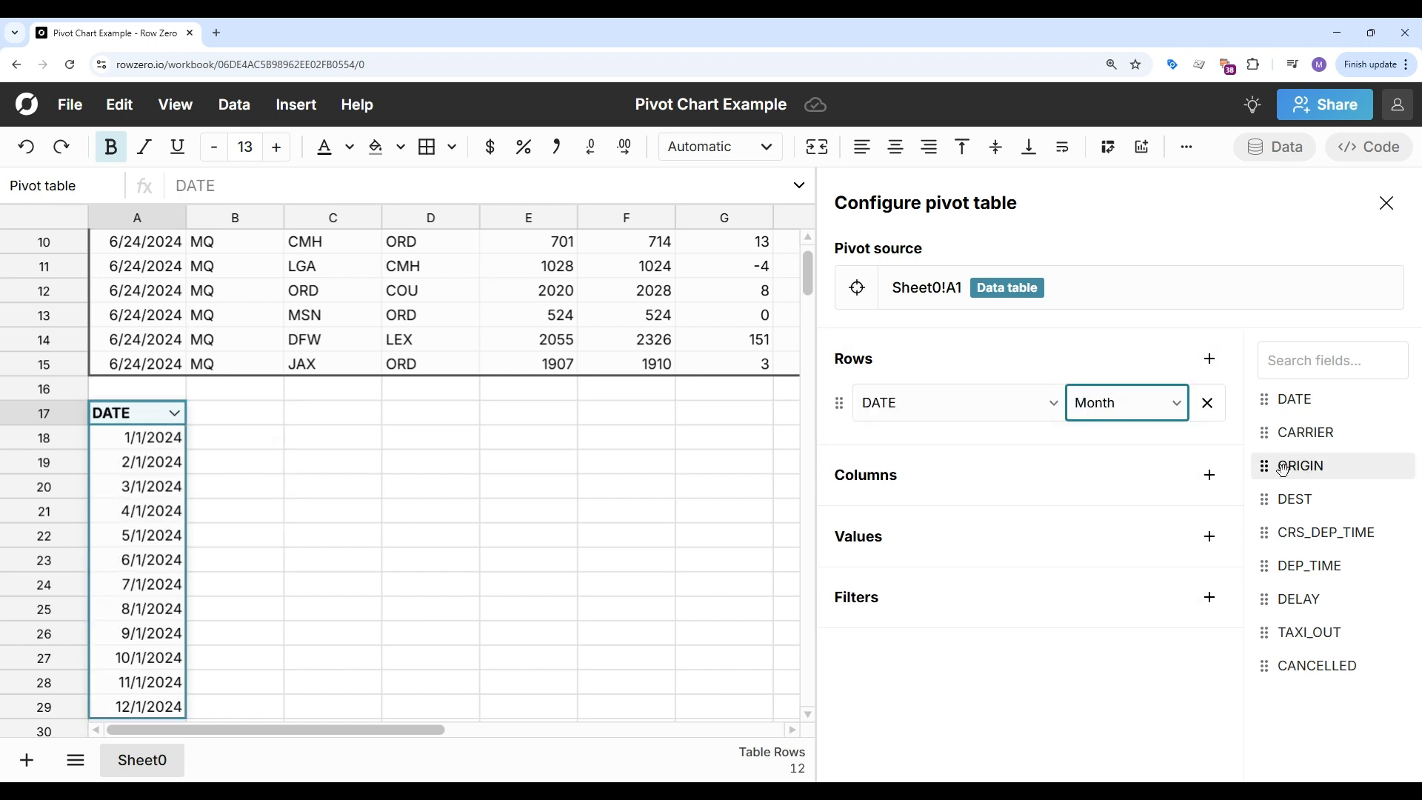
- Add ORIGIN as a Count and CANCELLED as a Sum to the pivot table's values and finish its configuration
{"action": "left_click_drag", "start_coordinate": [1284, 469], "coordinate": [1078, 574]}
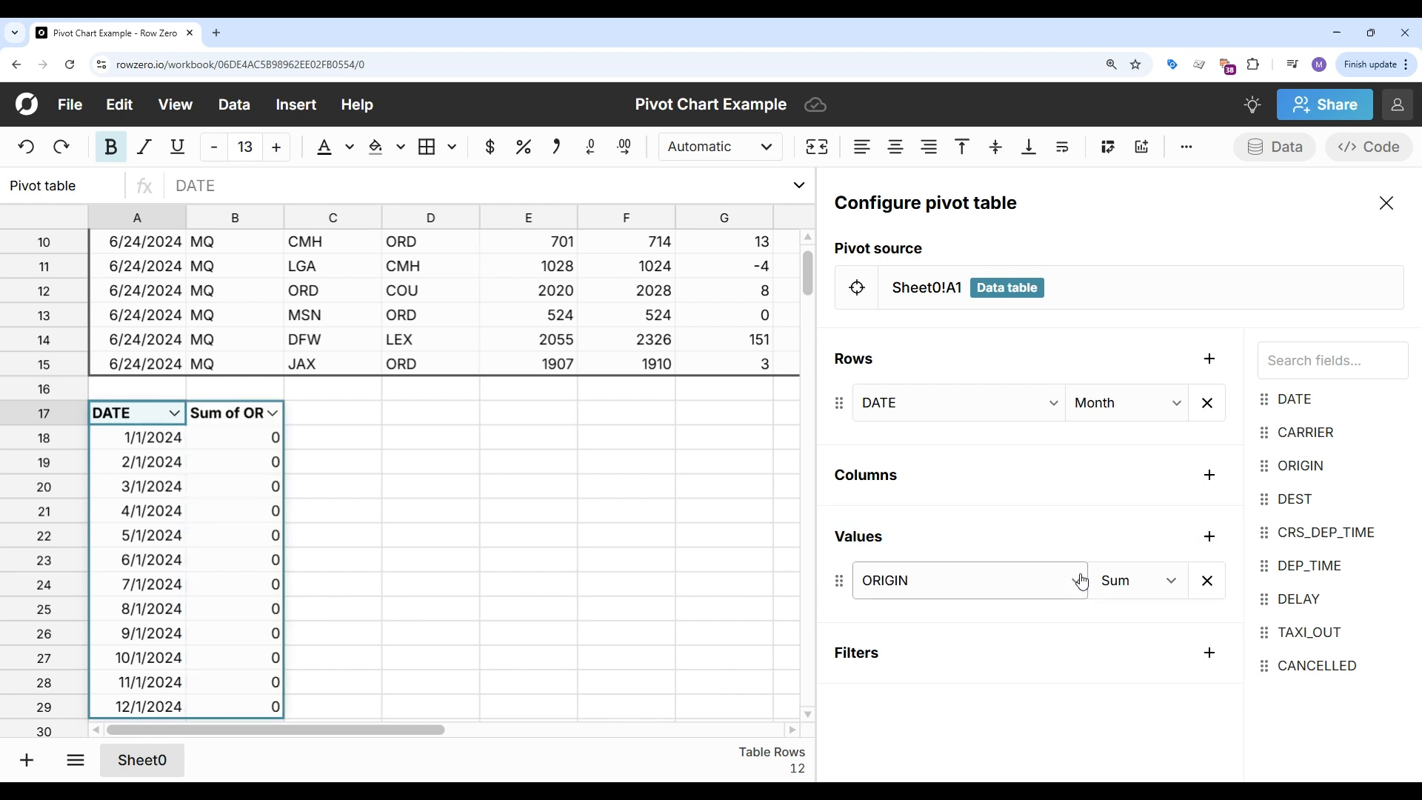
{"action": "left_click", "coordinate": [1152, 580]}
{"action": "left_click", "coordinate": [1176, 201]}
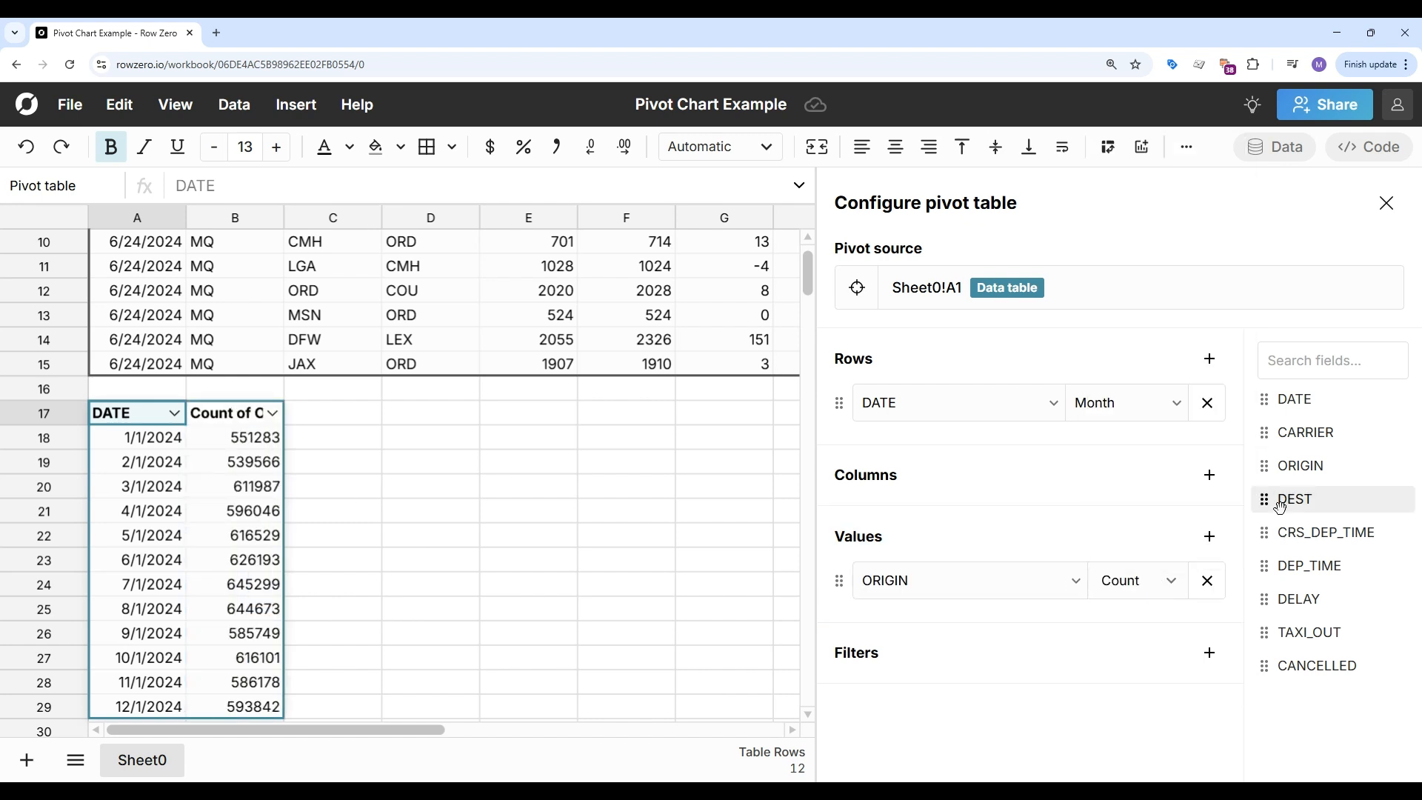
{"action": "left_click_drag", "start_coordinate": [1317, 666], "coordinate": [1006, 641]}
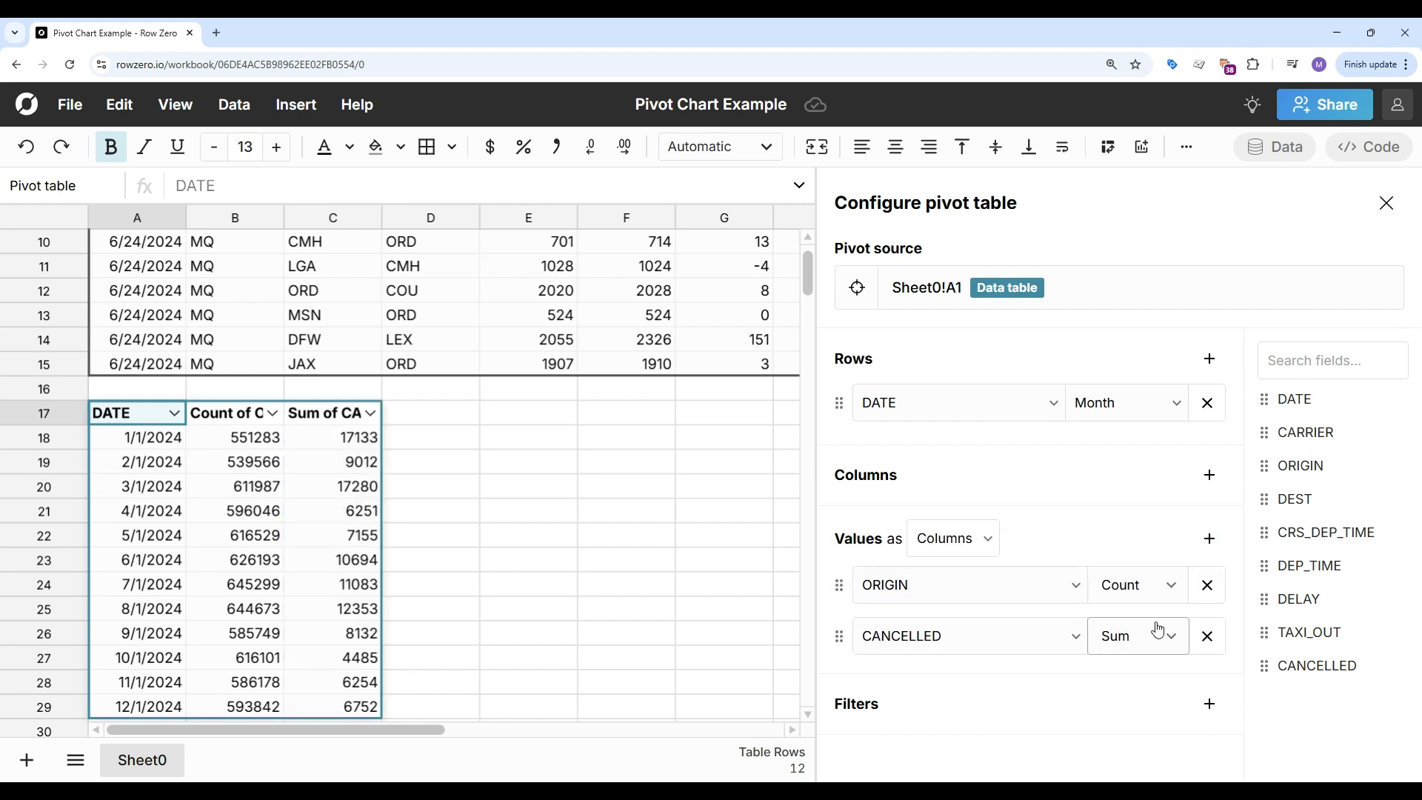
{"action": "left_click", "coordinate": [1386, 203]}
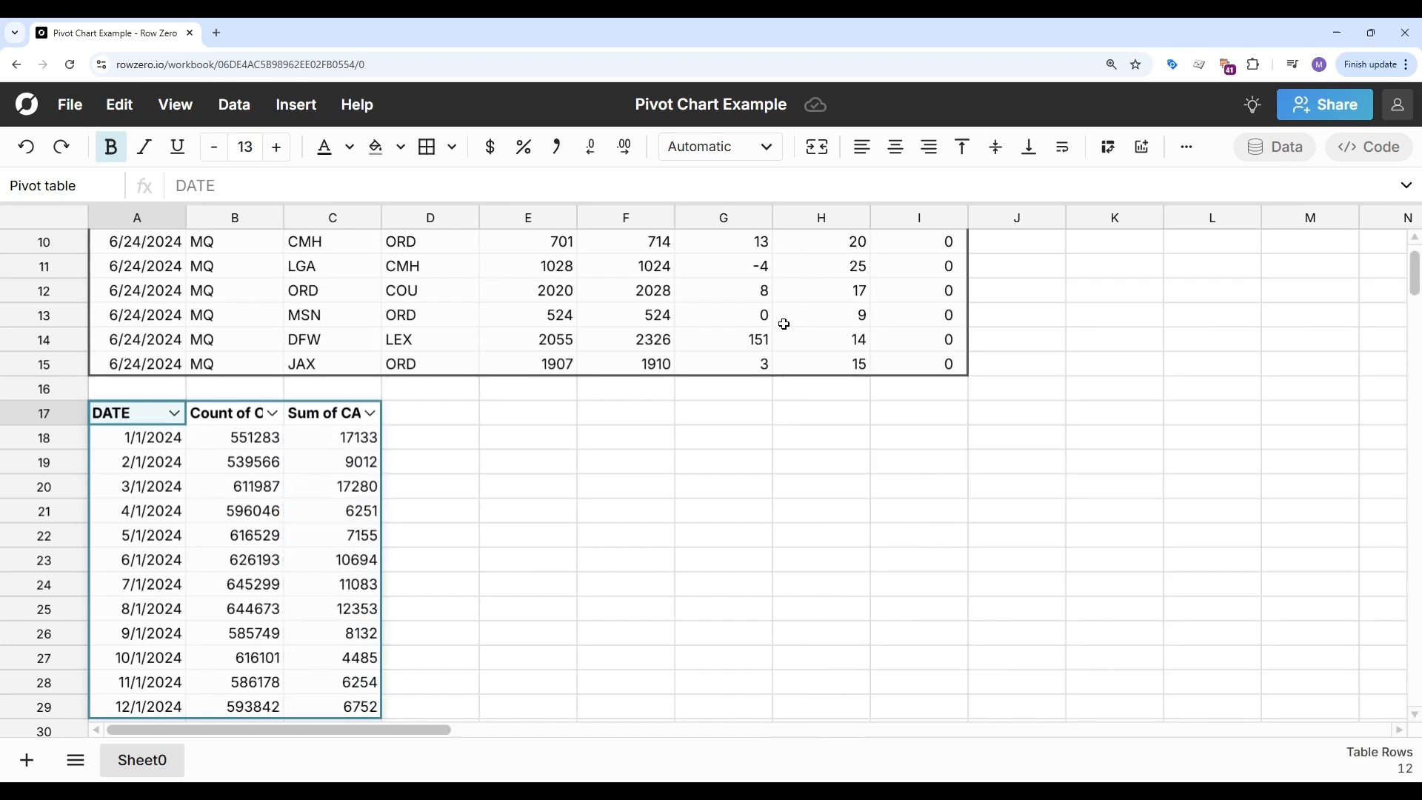
- Insert a bar chart based on the monthly flights pivot table
{"action": "left_click_drag", "start_coordinate": [165, 488], "coordinate": [309, 491]}
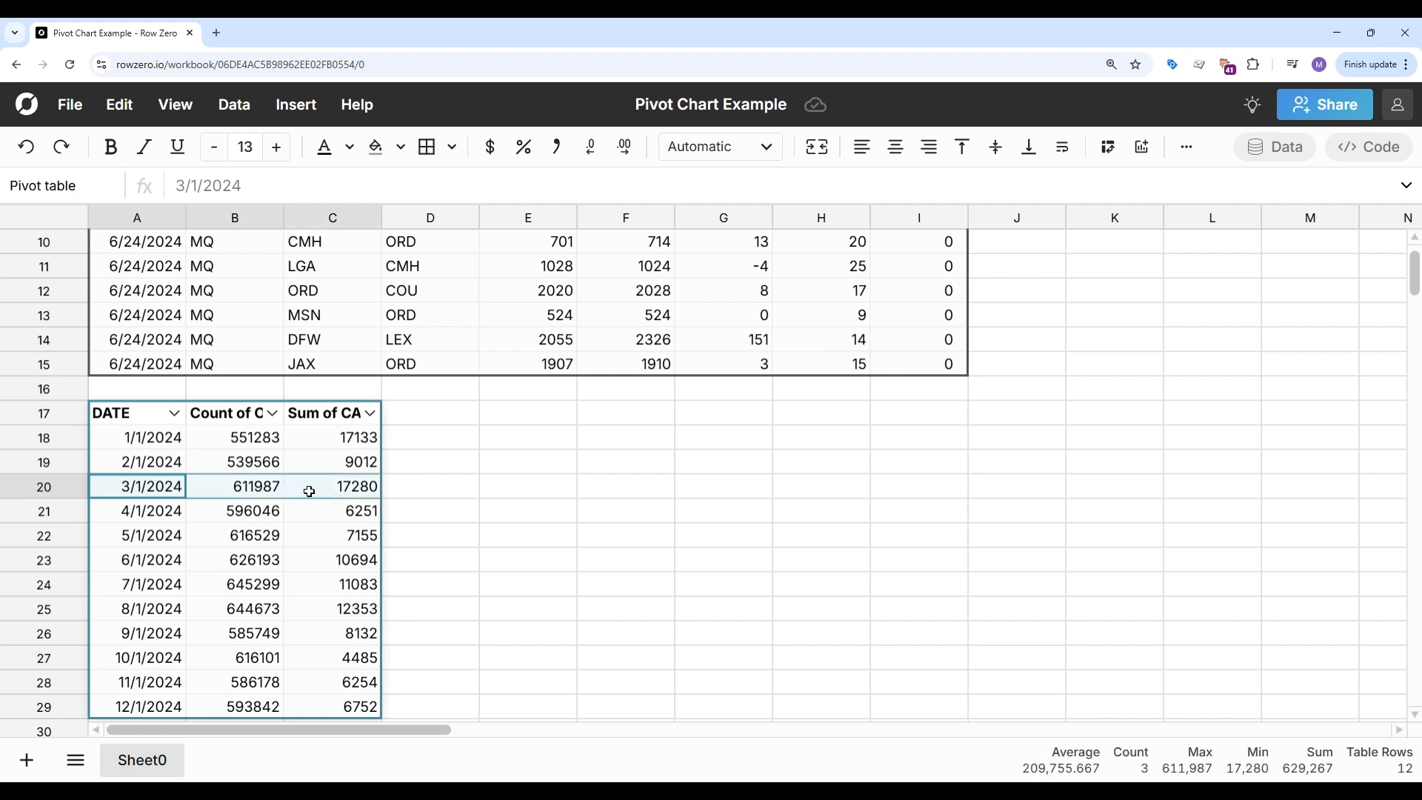
{"action": "left_click", "coordinate": [293, 106]}
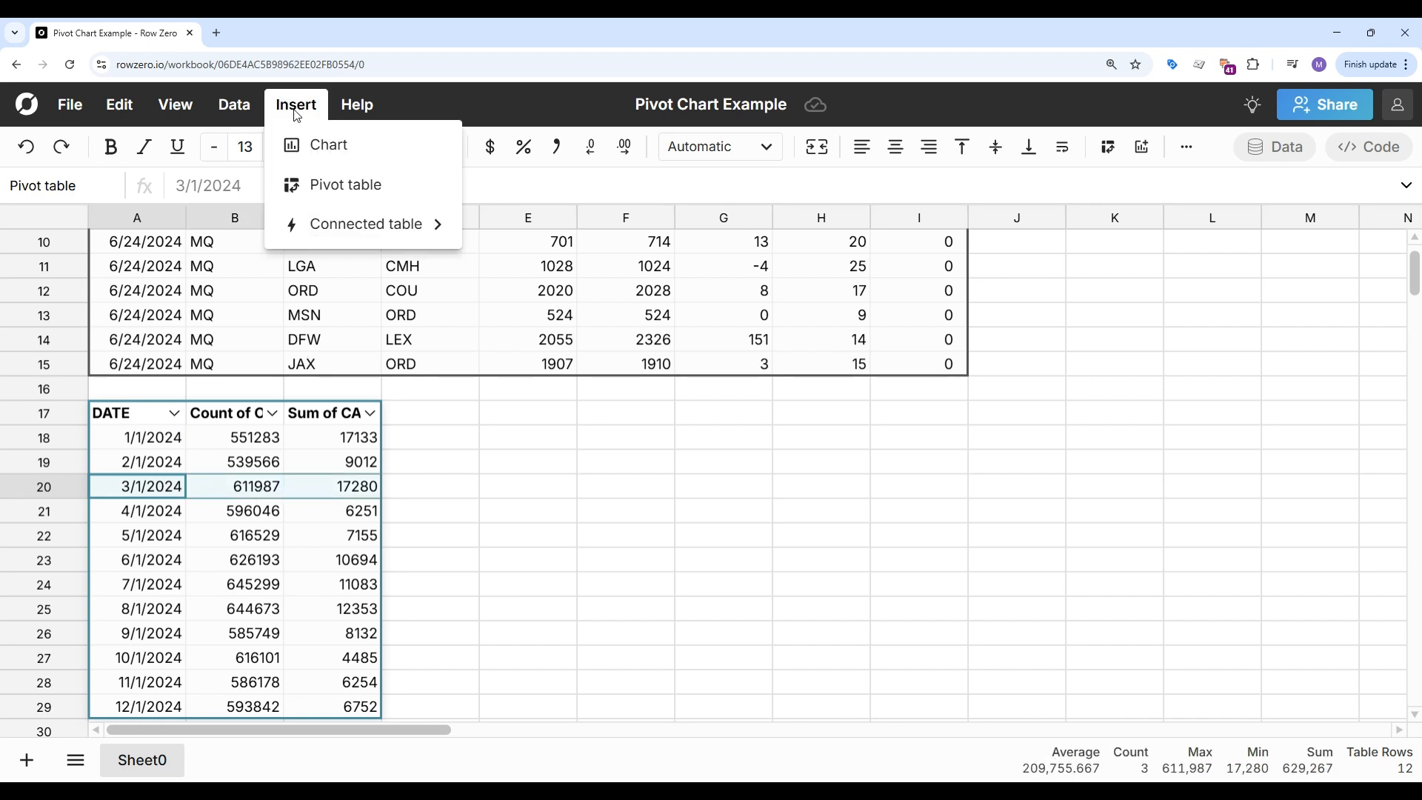
{"action": "left_click", "coordinate": [331, 150]}
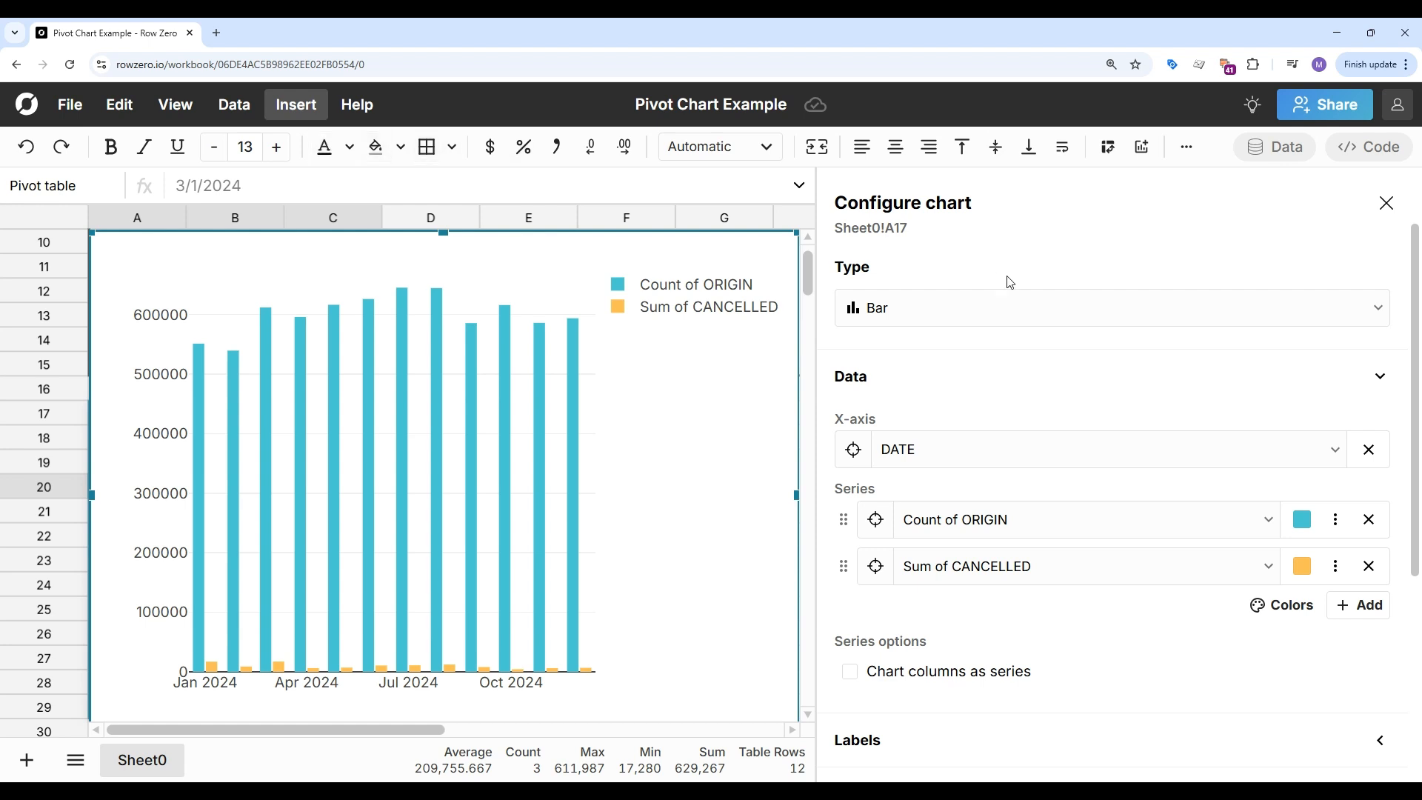
{"action": "left_click", "coordinate": [1054, 310]}
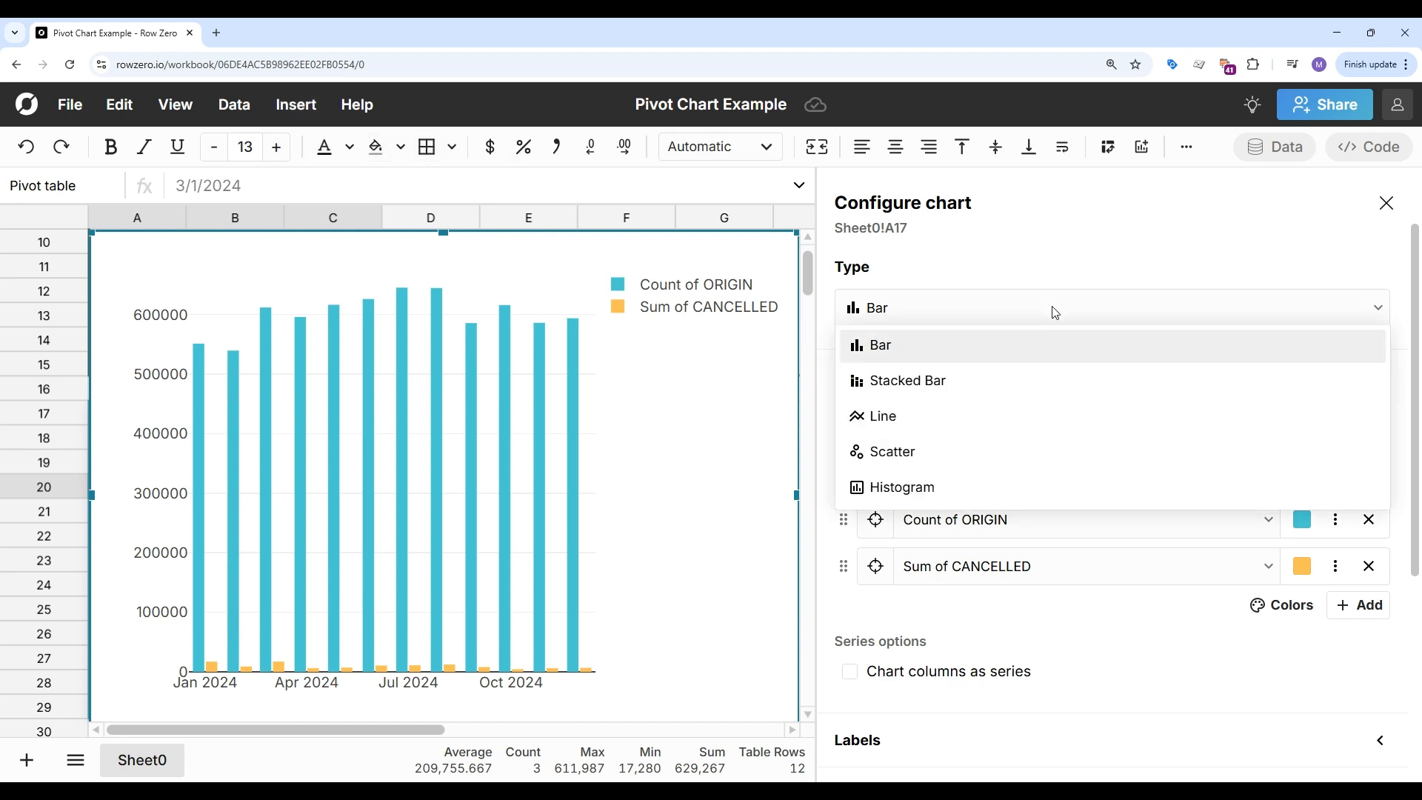
{"action": "left_click", "coordinate": [1075, 259]}
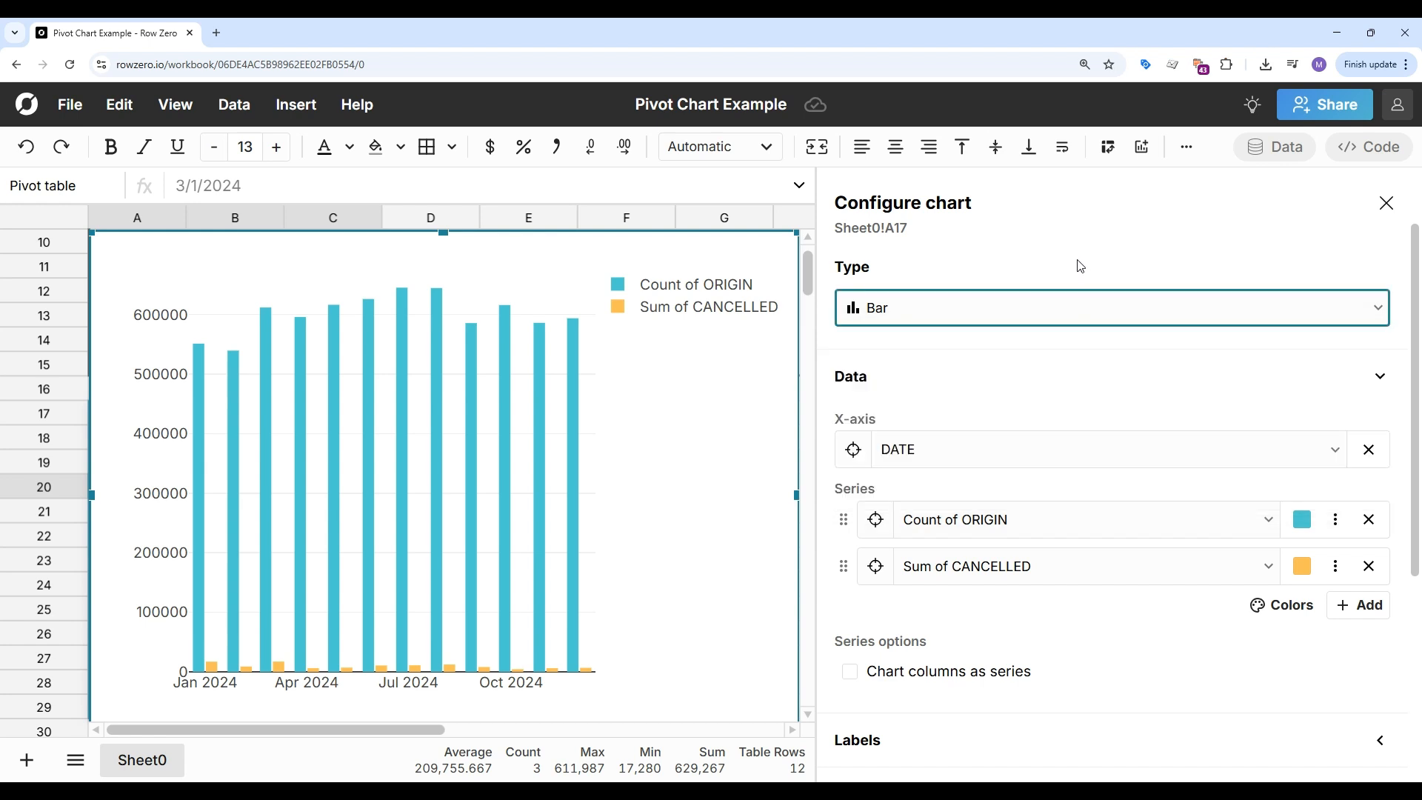
{"action": "left_click", "coordinate": [1336, 525]}
{"action": "left_click", "coordinate": [1278, 500]}
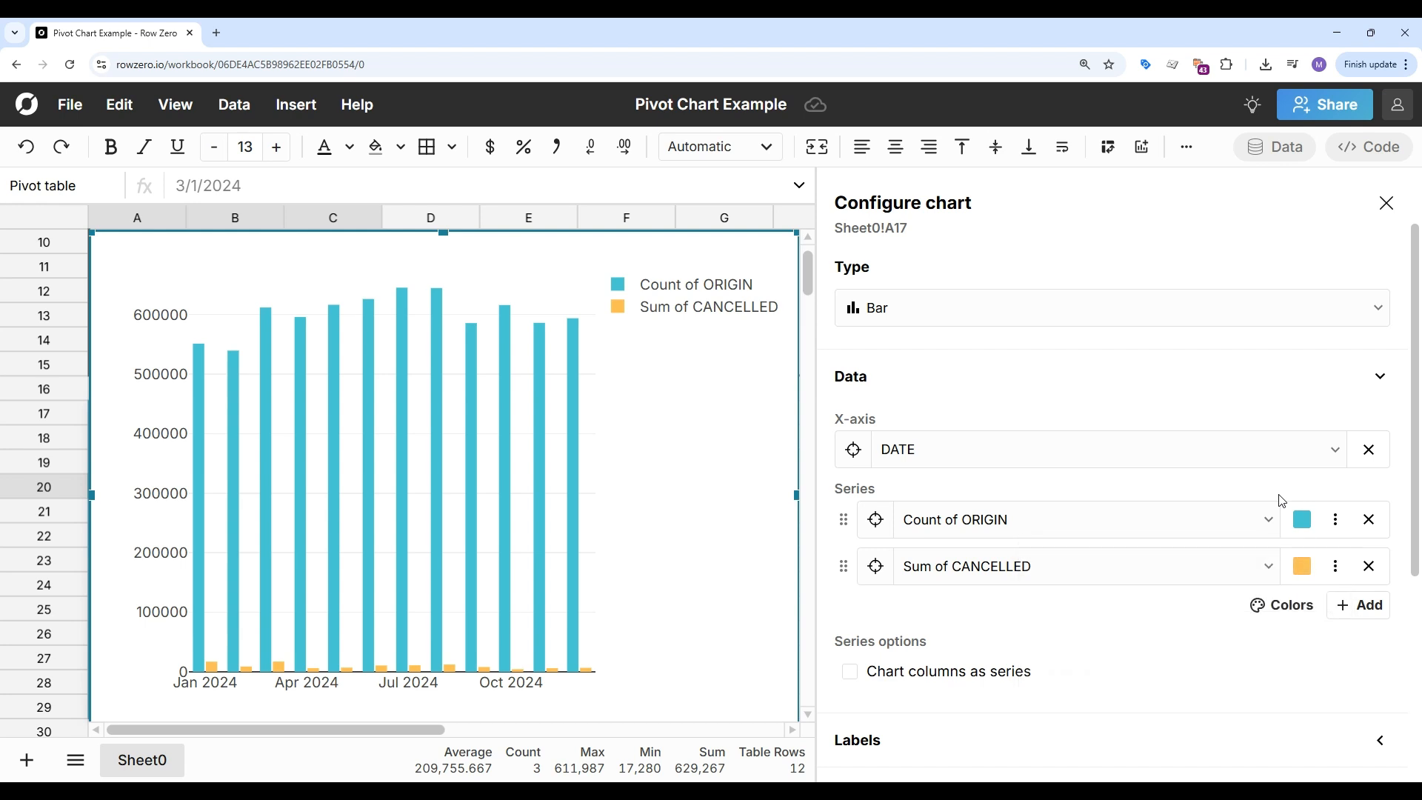
{"action": "left_click", "coordinate": [1301, 520]}
{"action": "left_click", "coordinate": [1255, 494]}
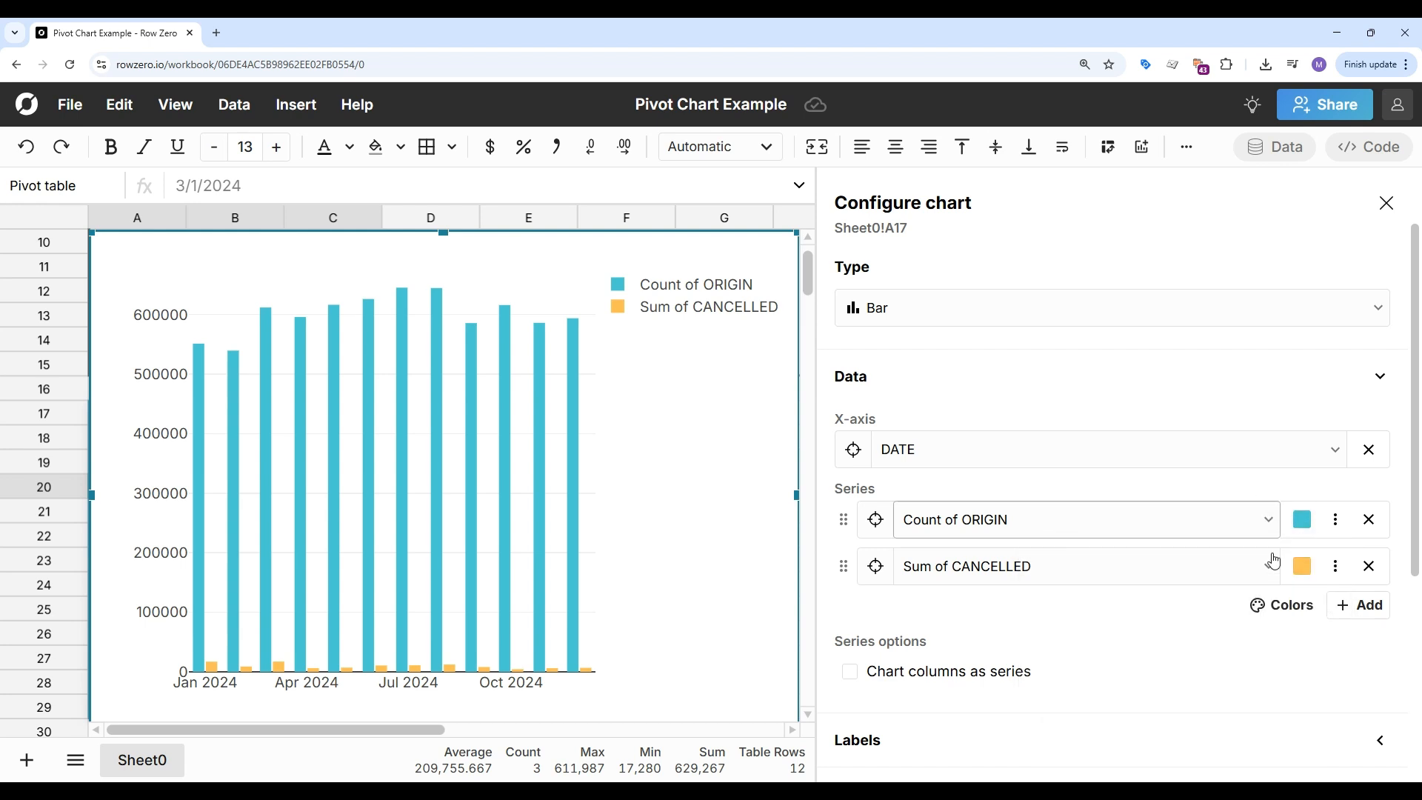
- Apply the color-blind friendly Horizon palette to the chart and finish its configuration
{"action": "left_click", "coordinate": [1281, 606]}
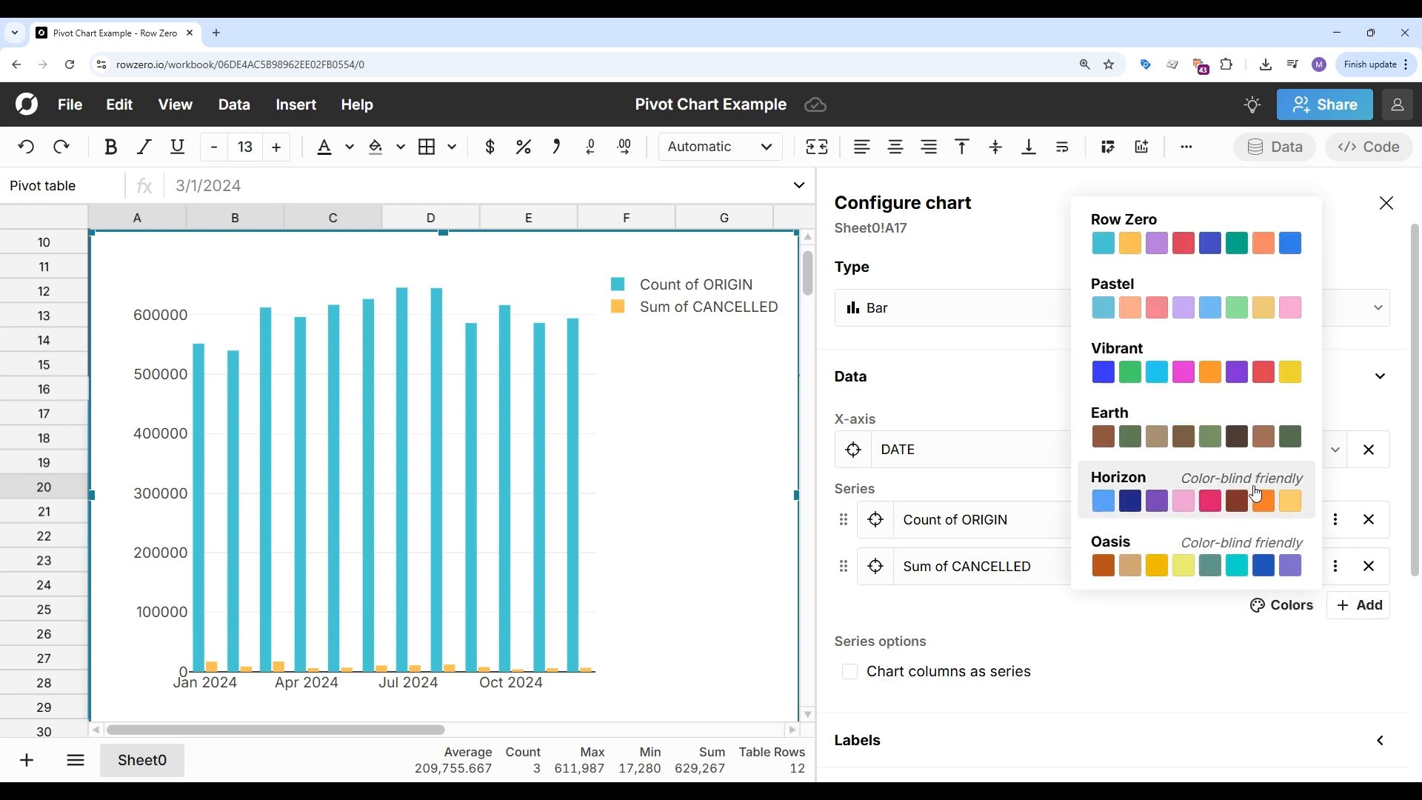
{"action": "left_click", "coordinate": [1255, 493]}
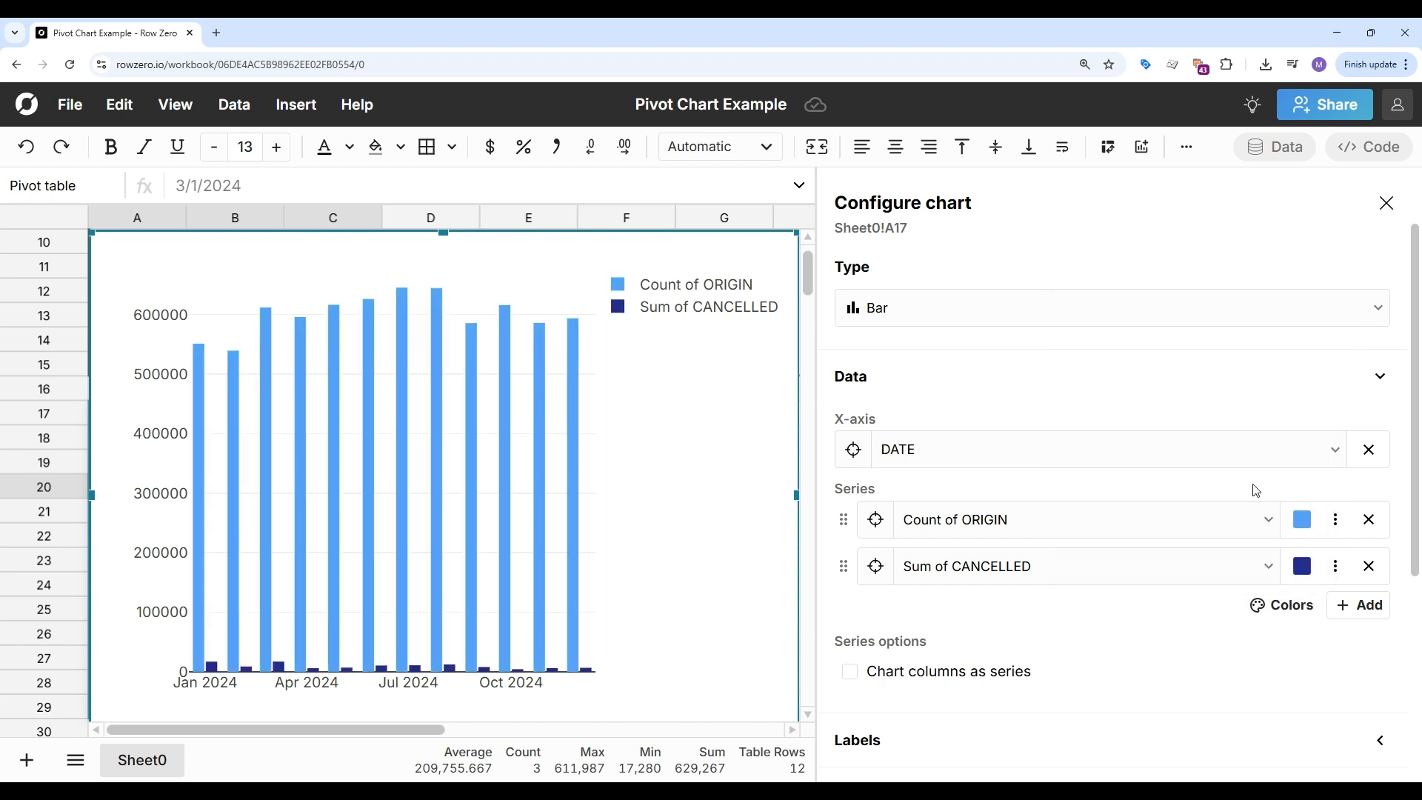
{"action": "left_click", "coordinate": [1386, 203]}
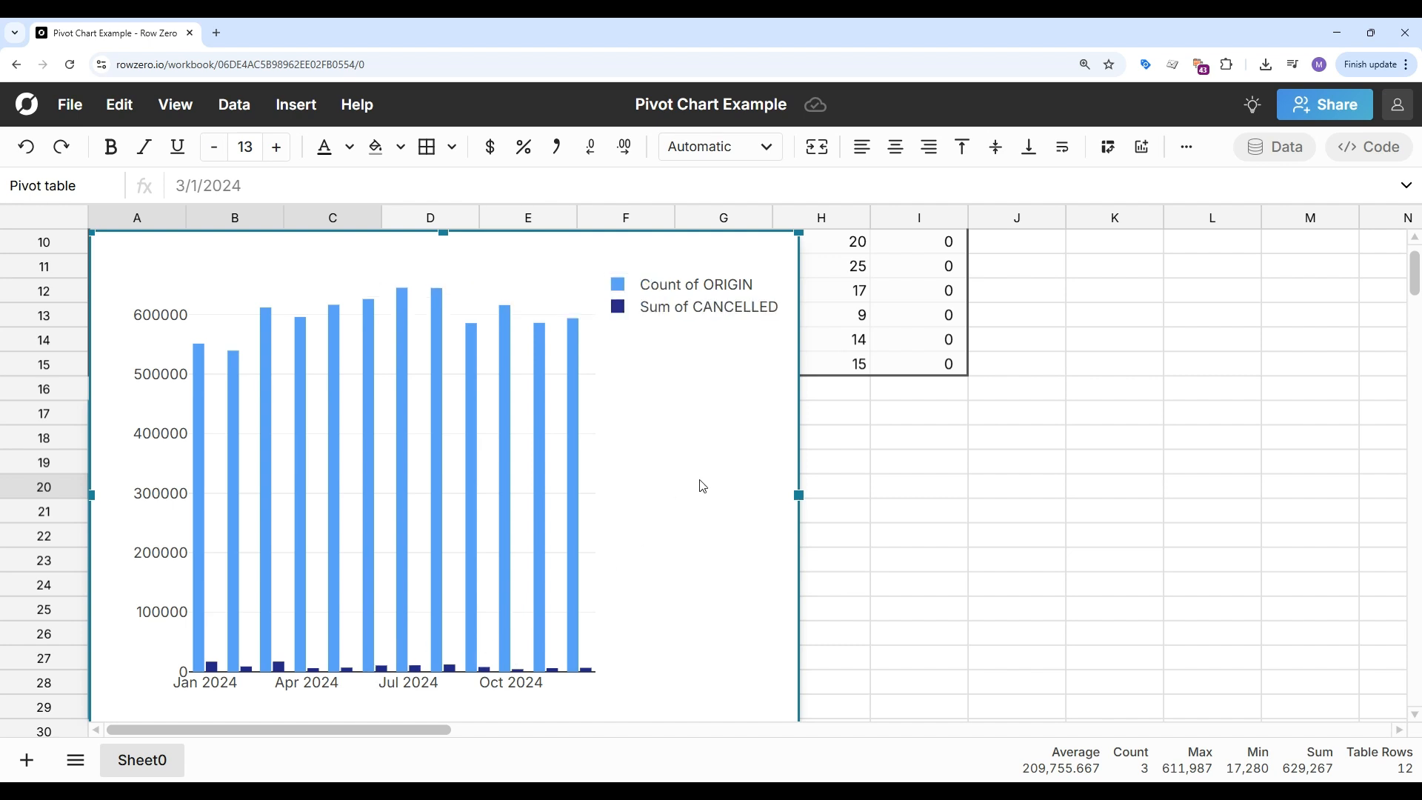
- Shrink the chart and place it beside the pivot table, starting around row 17 in column E
{"action": "left_click_drag", "start_coordinate": [698, 482], "coordinate": [960, 588]}
{"action": "left_click_drag", "start_coordinate": [1188, 380], "coordinate": [1103, 512]}
{"action": "left_click_drag", "start_coordinate": [921, 562], "coordinate": [983, 485]}
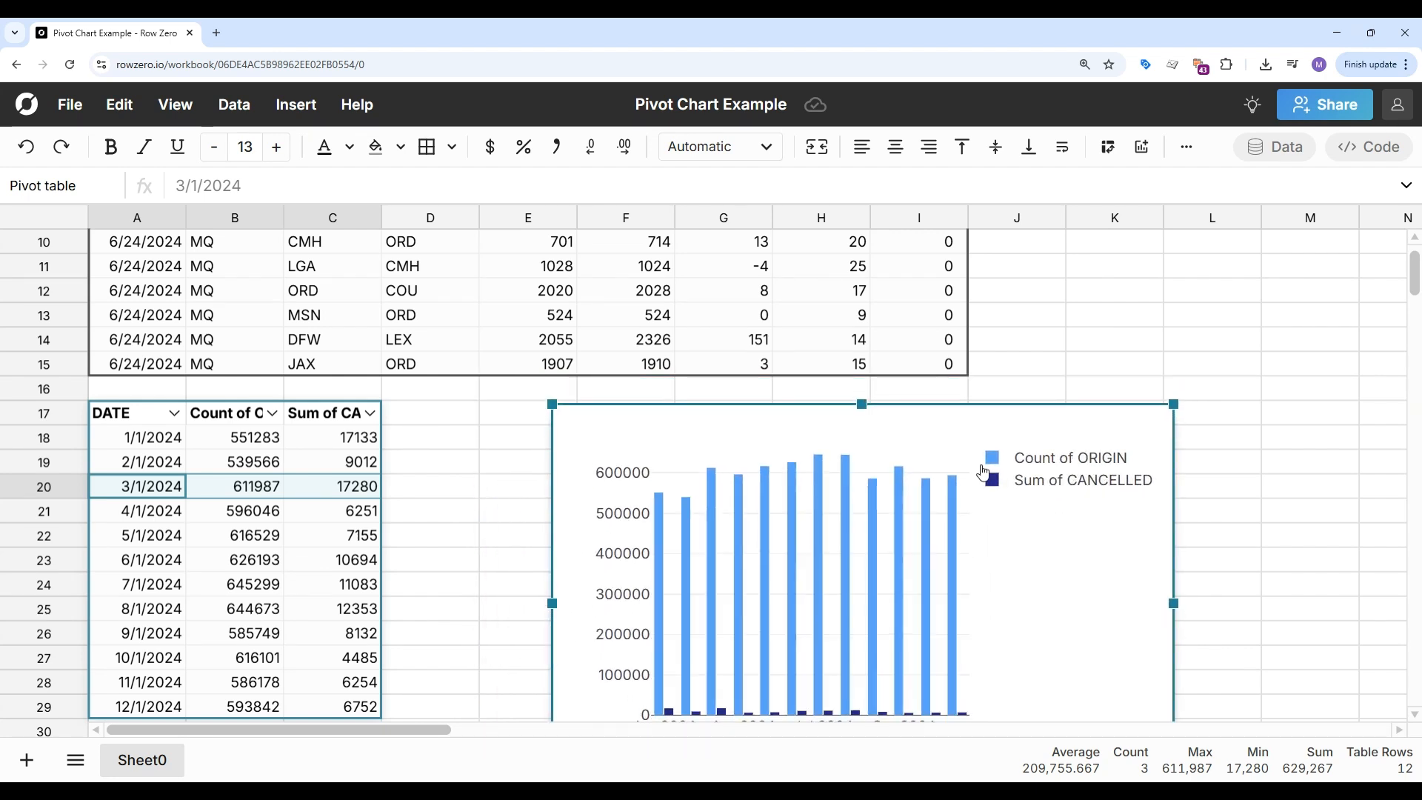
- Add a calculated column in D beside the pivot table with the formula ={Sum of CANCELLED}/{Count of ORIGIN}
{"action": "left_click", "coordinate": [404, 437]}
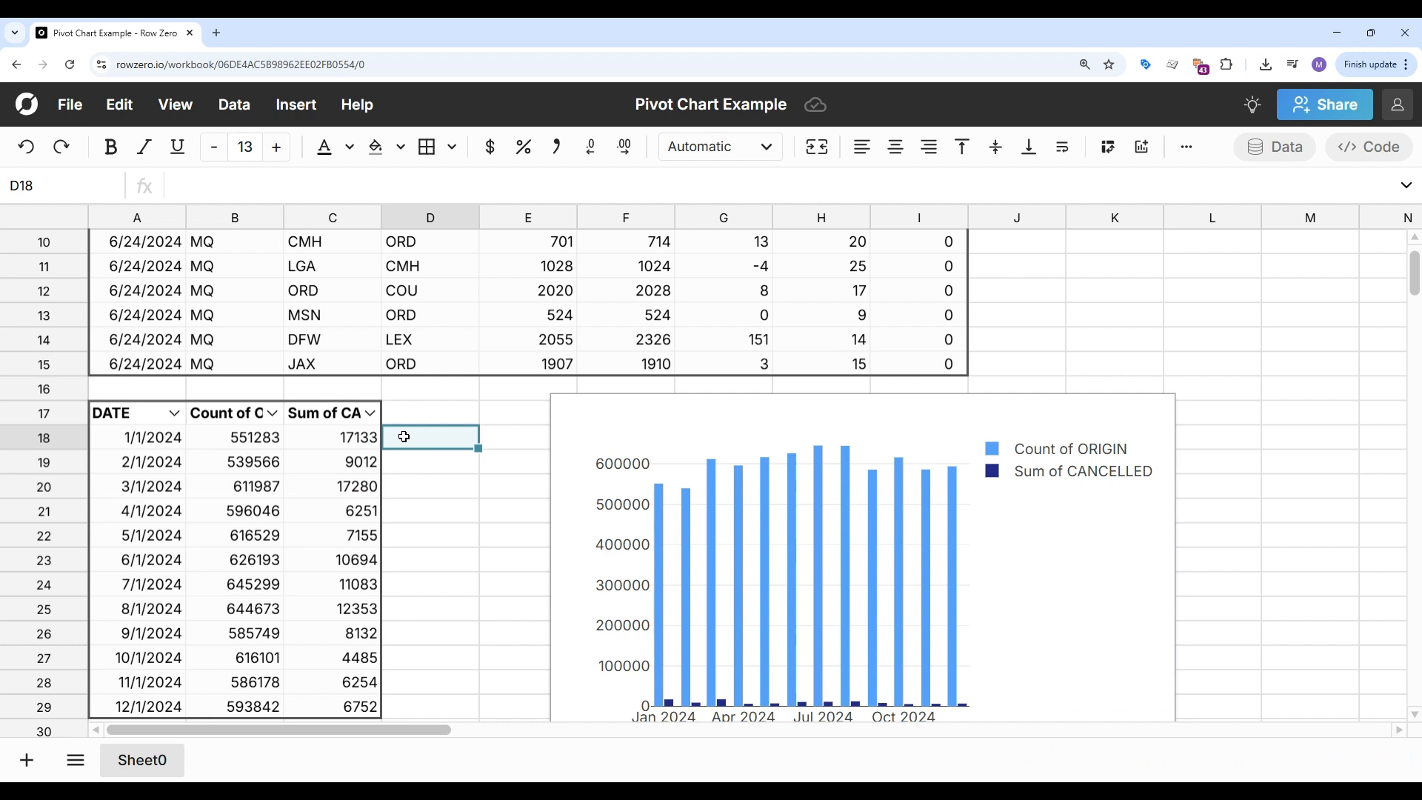
{"action": "type", "text": "="}
{"action": "key", "text": "Left"}
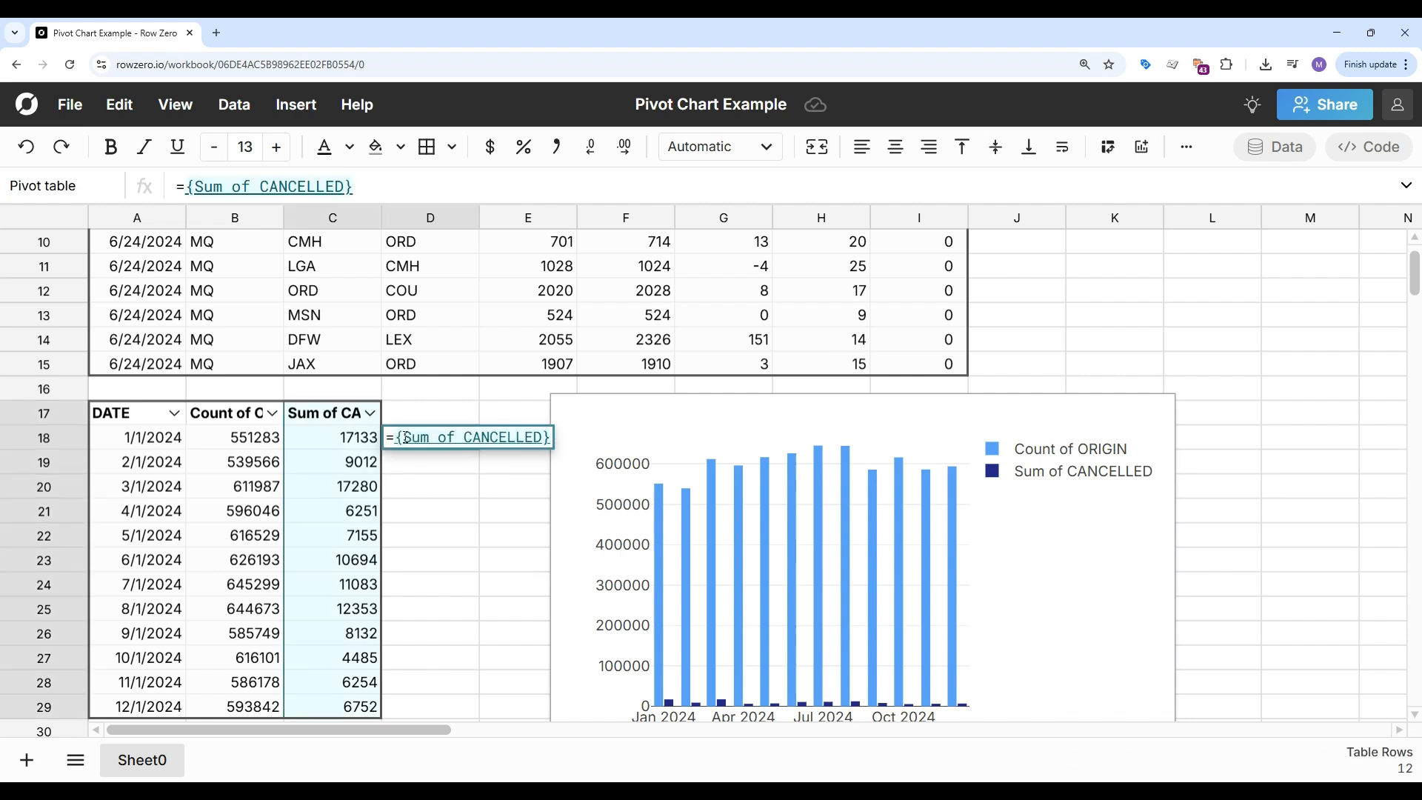
{"action": "type", "text": "/"}
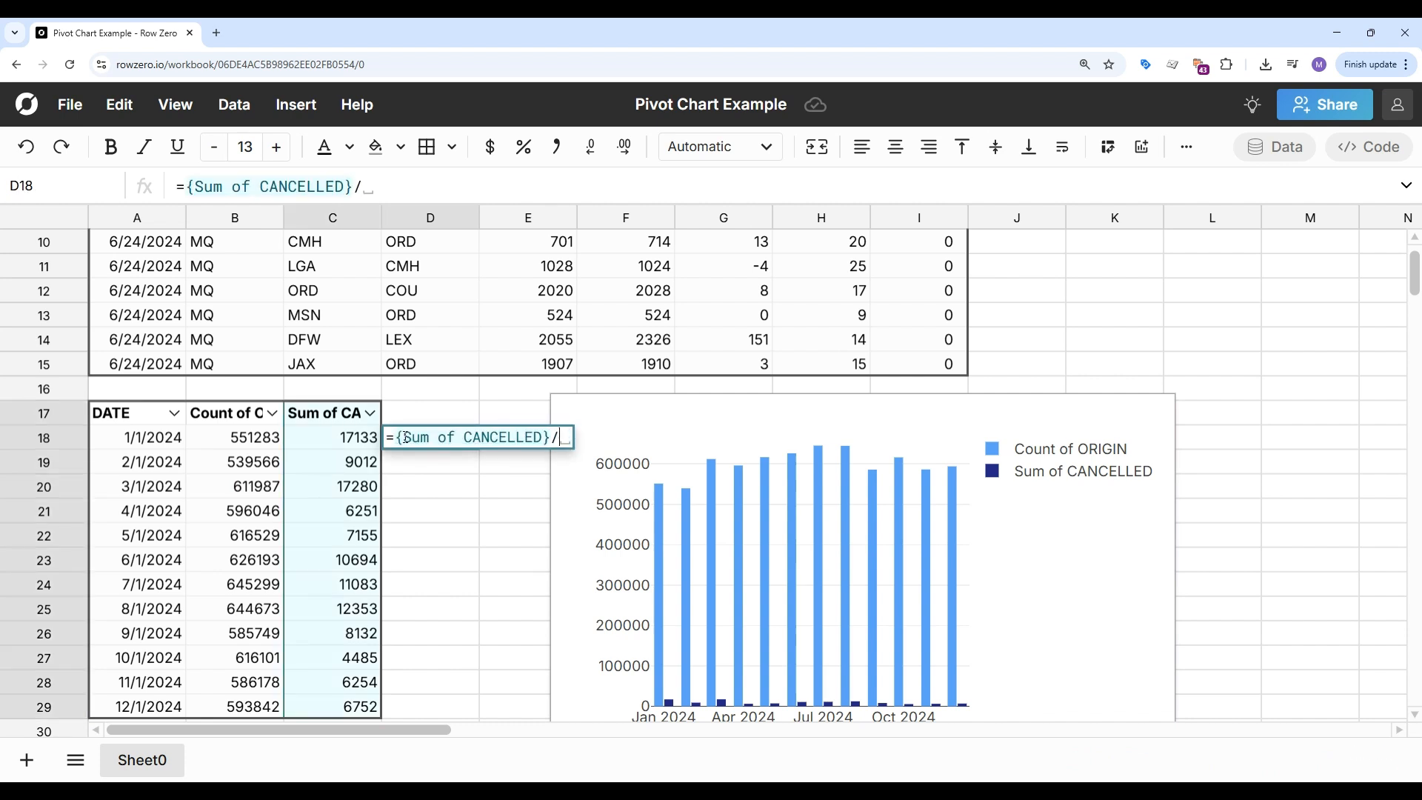
{"action": "left_click", "coordinate": [240, 437]}
{"action": "key", "text": "Return"}
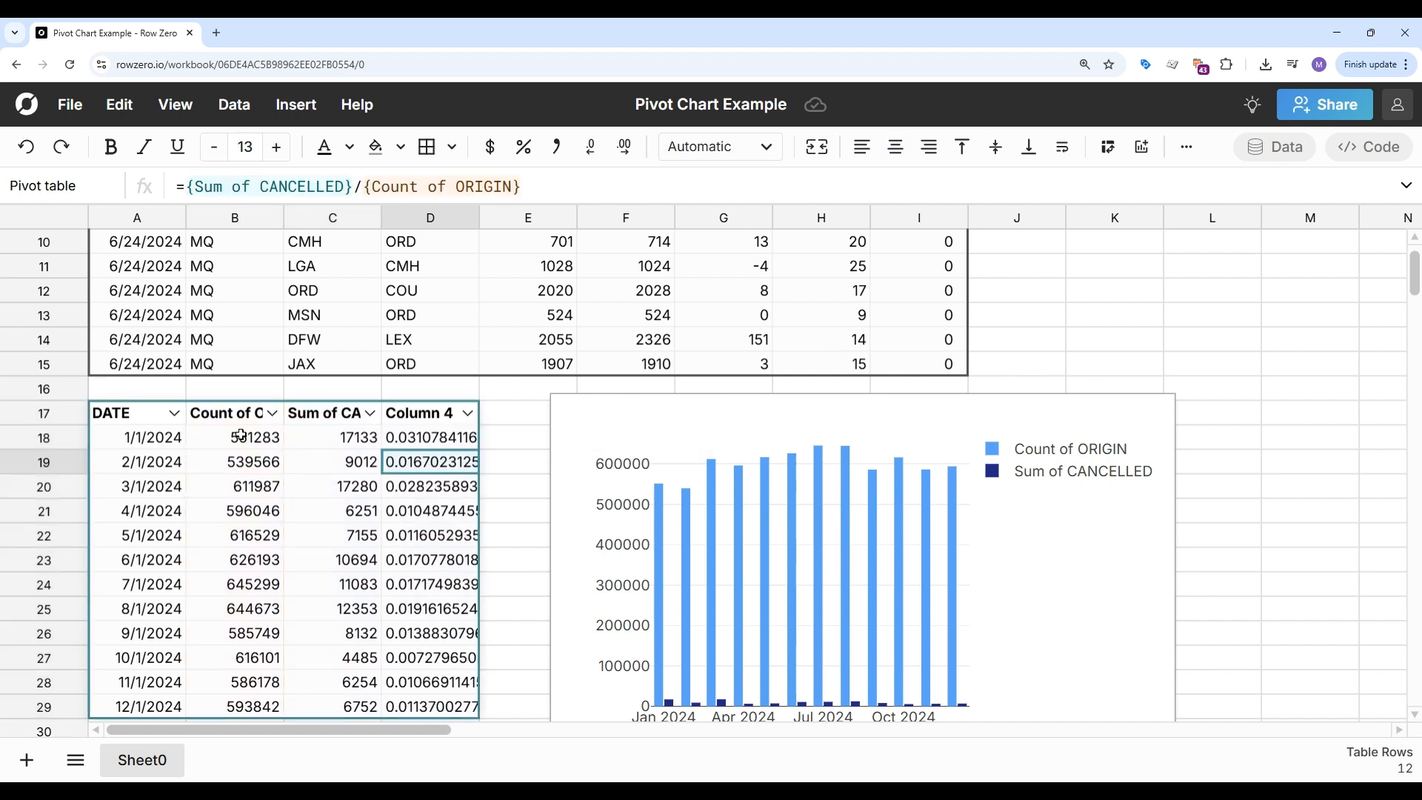
- Rename the calculated pivot table column as Cancel Rate
{"action": "left_click", "coordinate": [390, 411]}
{"action": "type", "text": "Ca"}
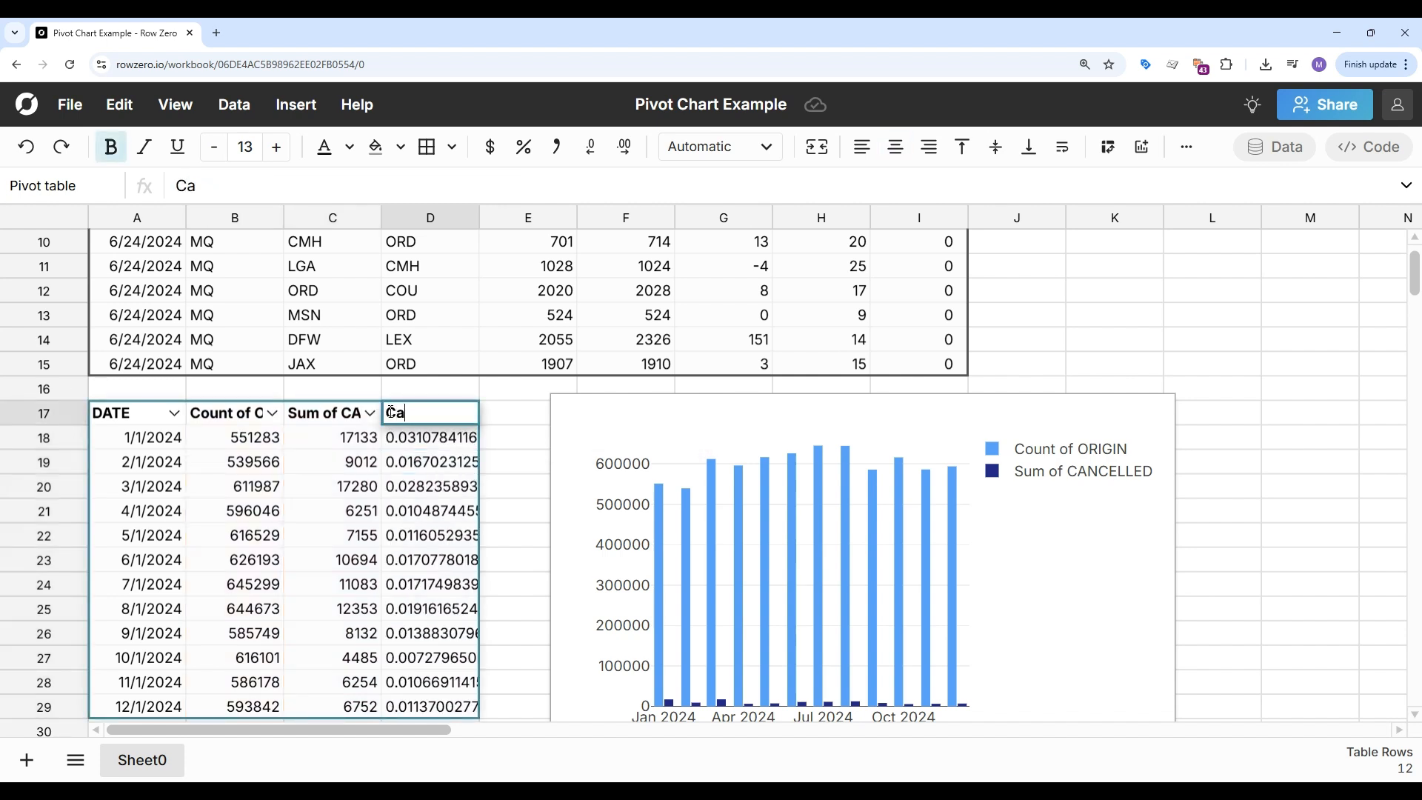
{"action": "type", "text": "ncel Rate"}
{"action": "key", "text": "Return"}
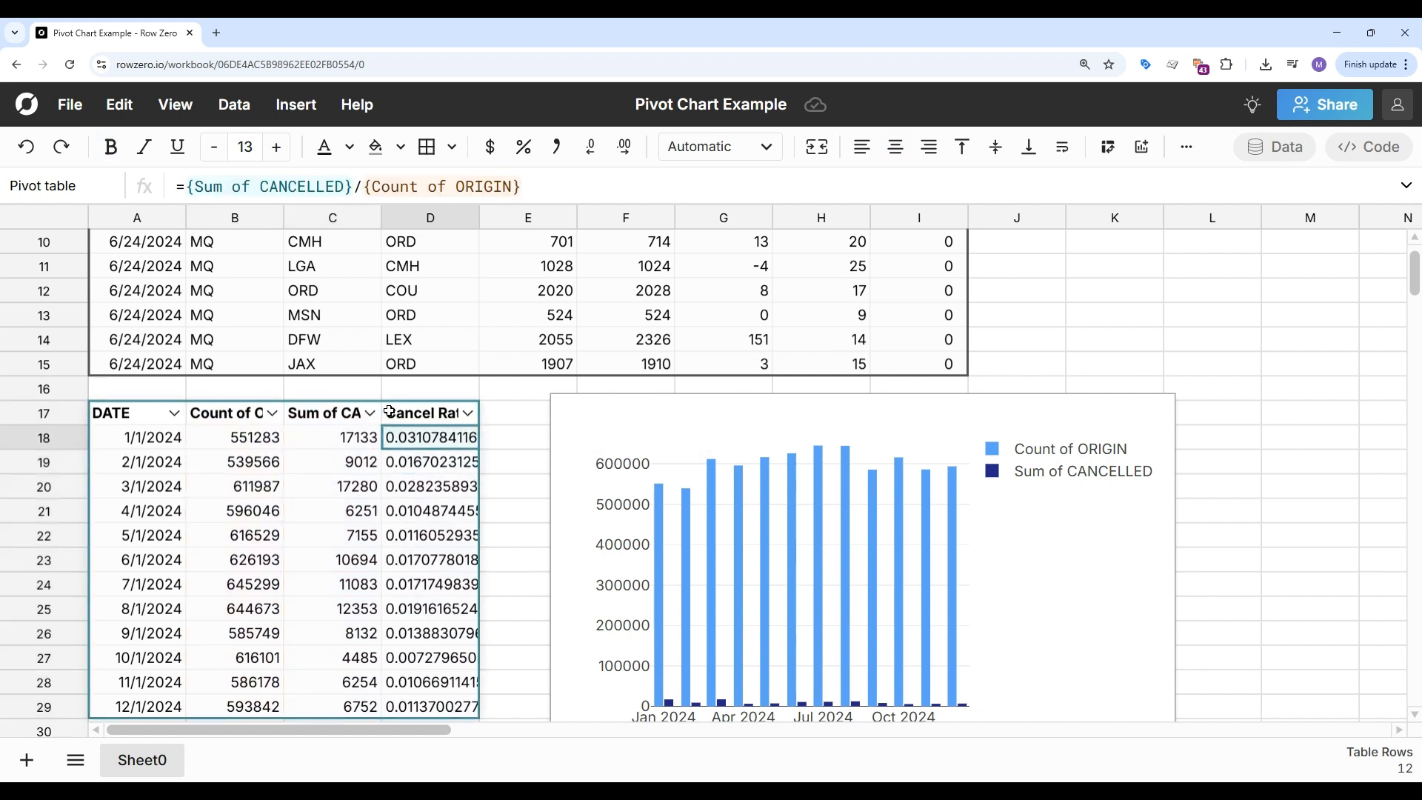
- Format the Cancel Rate column as a percentage and the Count of ORIGIN and Sum of CANCELLED columns as numbers with thousands separators
{"action": "left_click", "coordinate": [414, 464]}
{"action": "left_click", "coordinate": [524, 147]}
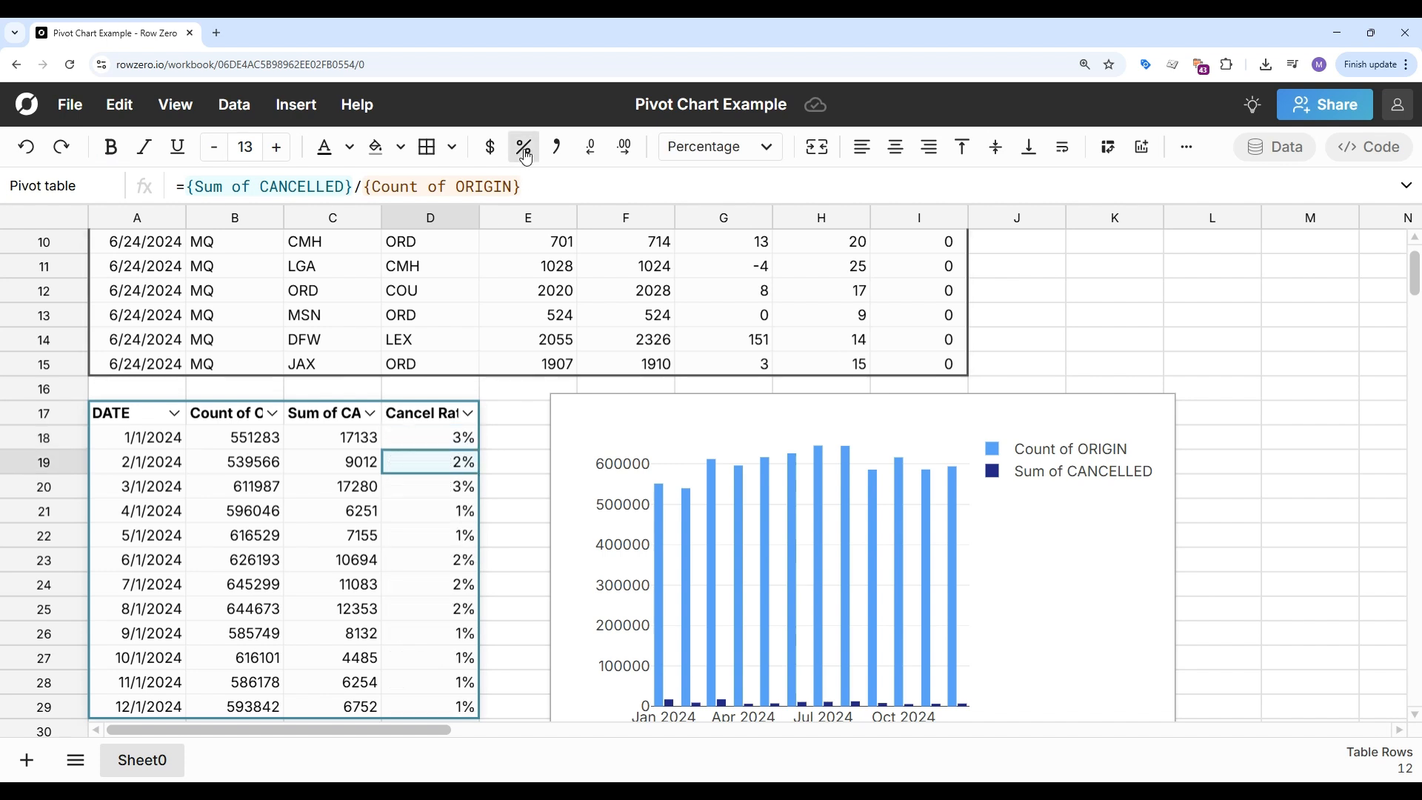
{"action": "left_click_drag", "start_coordinate": [268, 497], "coordinate": [329, 488]}
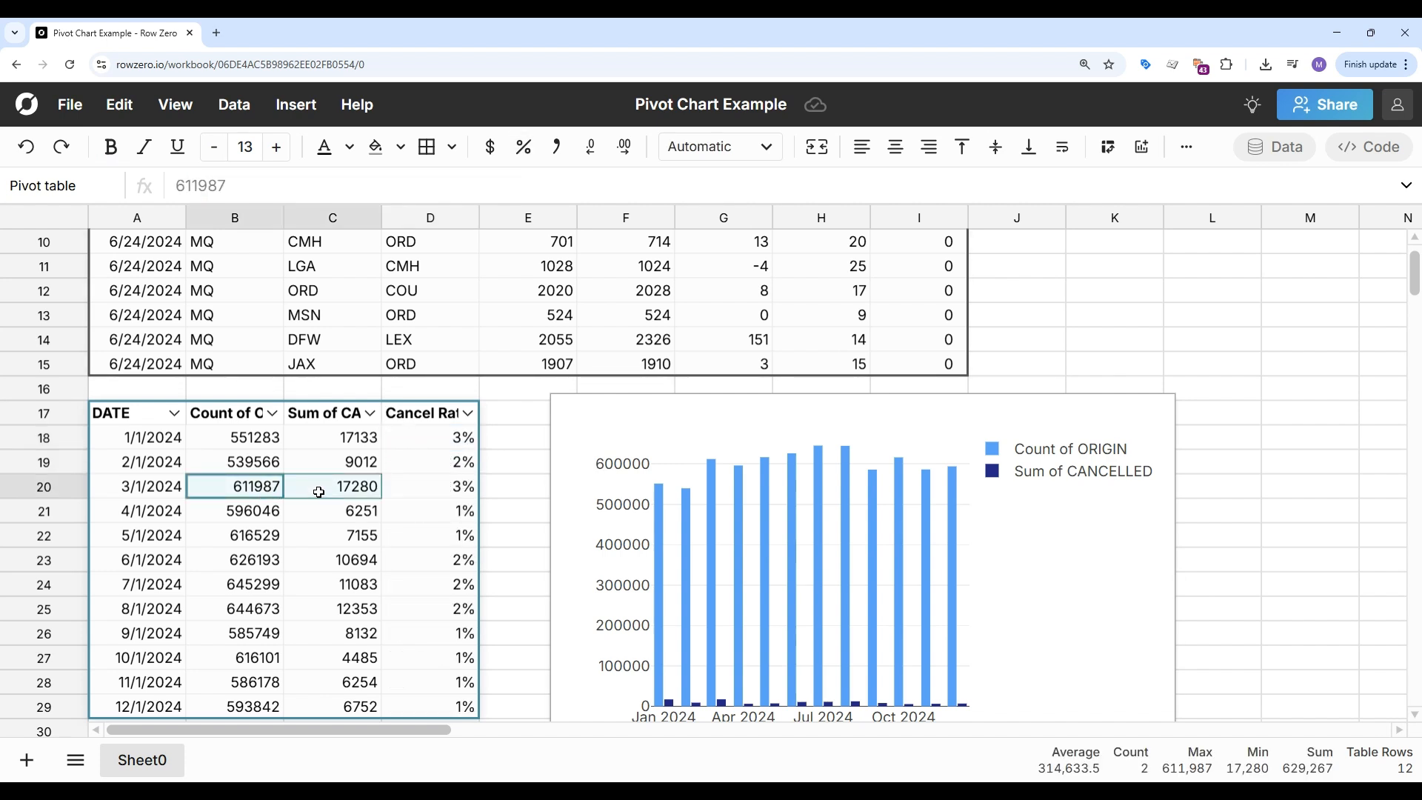
{"action": "left_click", "coordinate": [557, 148]}
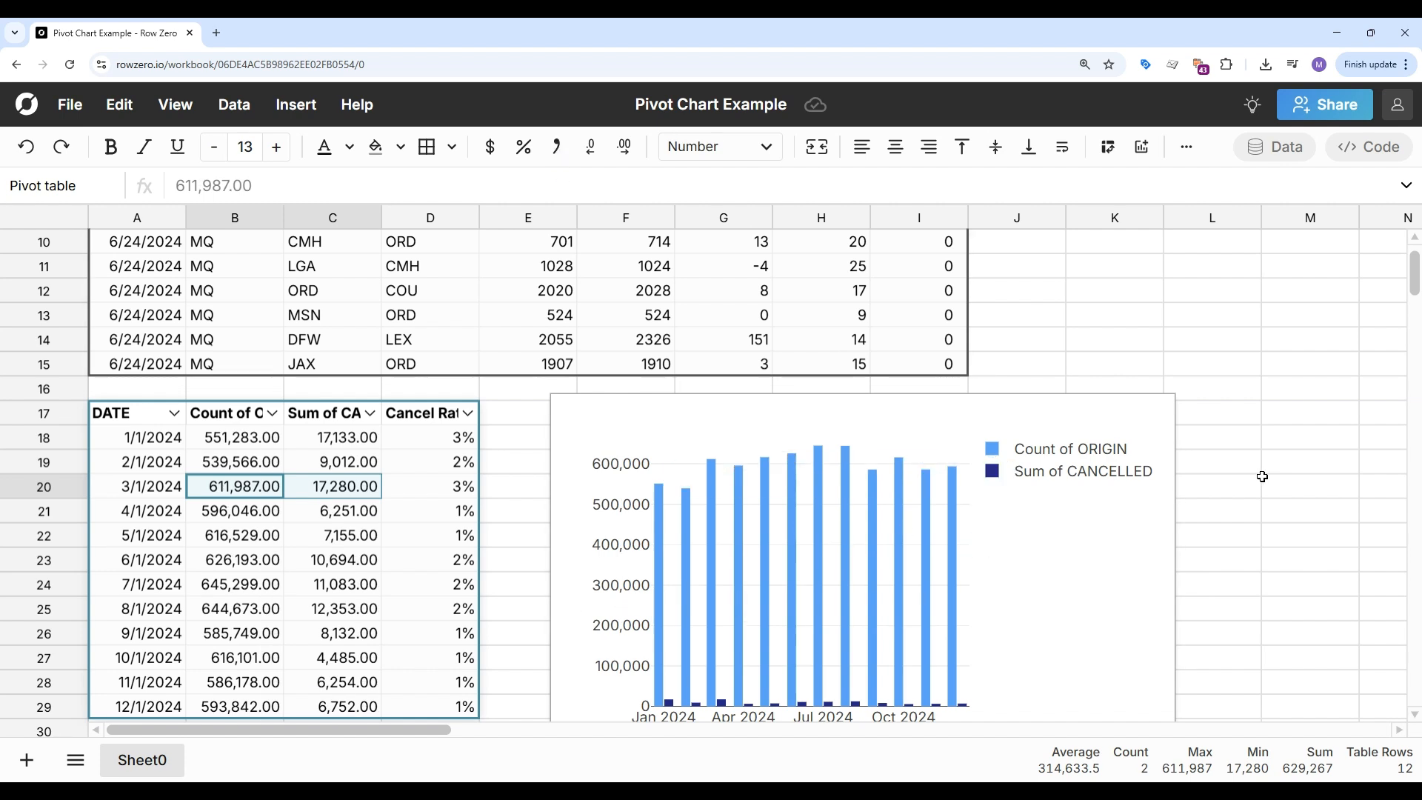
- Replace the chart's Sum of CANCELLED series with Cancel Rate
{"action": "scroll", "coordinate": [1263, 476], "scroll_direction": "down", "scroll_amount": 2}
{"action": "left_click", "coordinate": [1049, 507]}
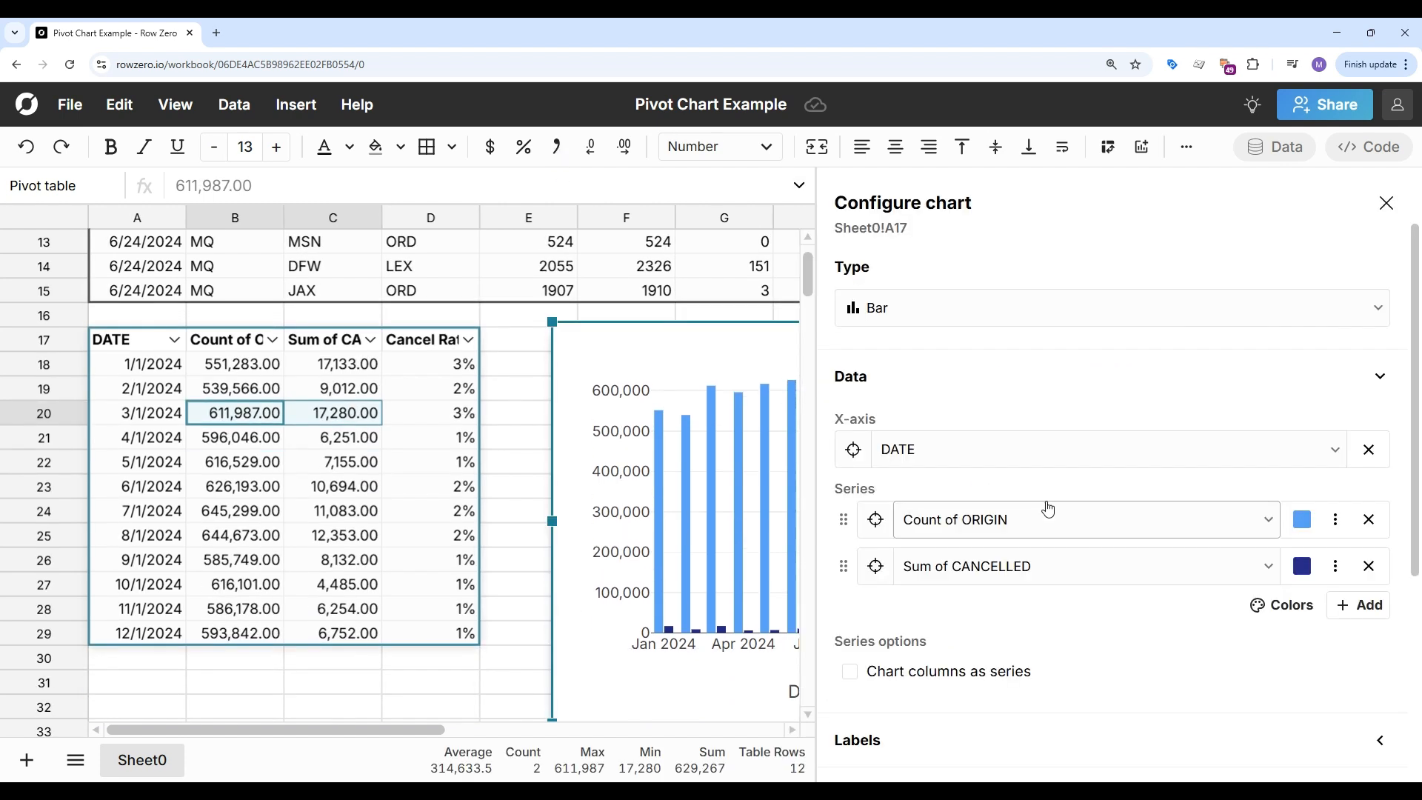
{"action": "left_click", "coordinate": [1081, 567]}
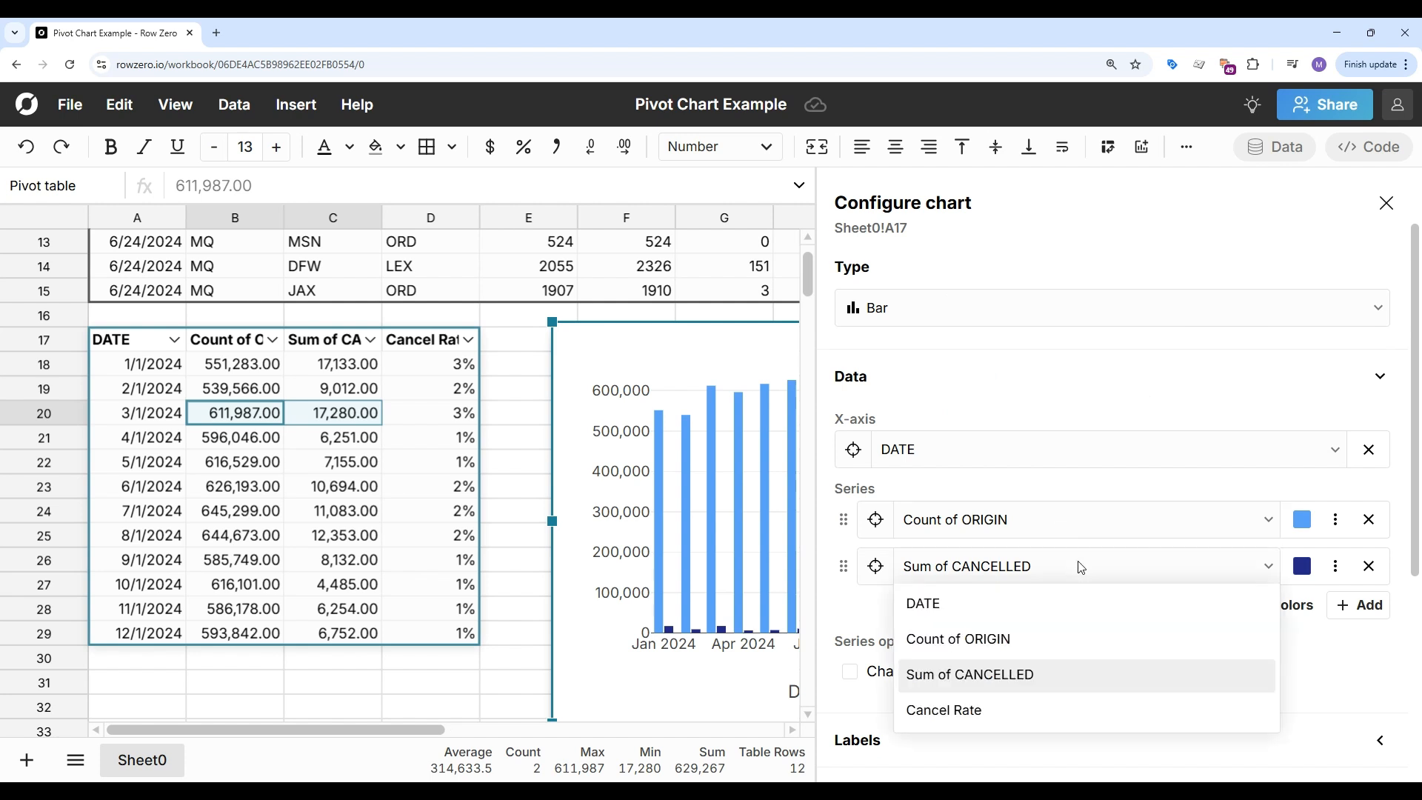
{"action": "left_click", "coordinate": [1016, 715]}
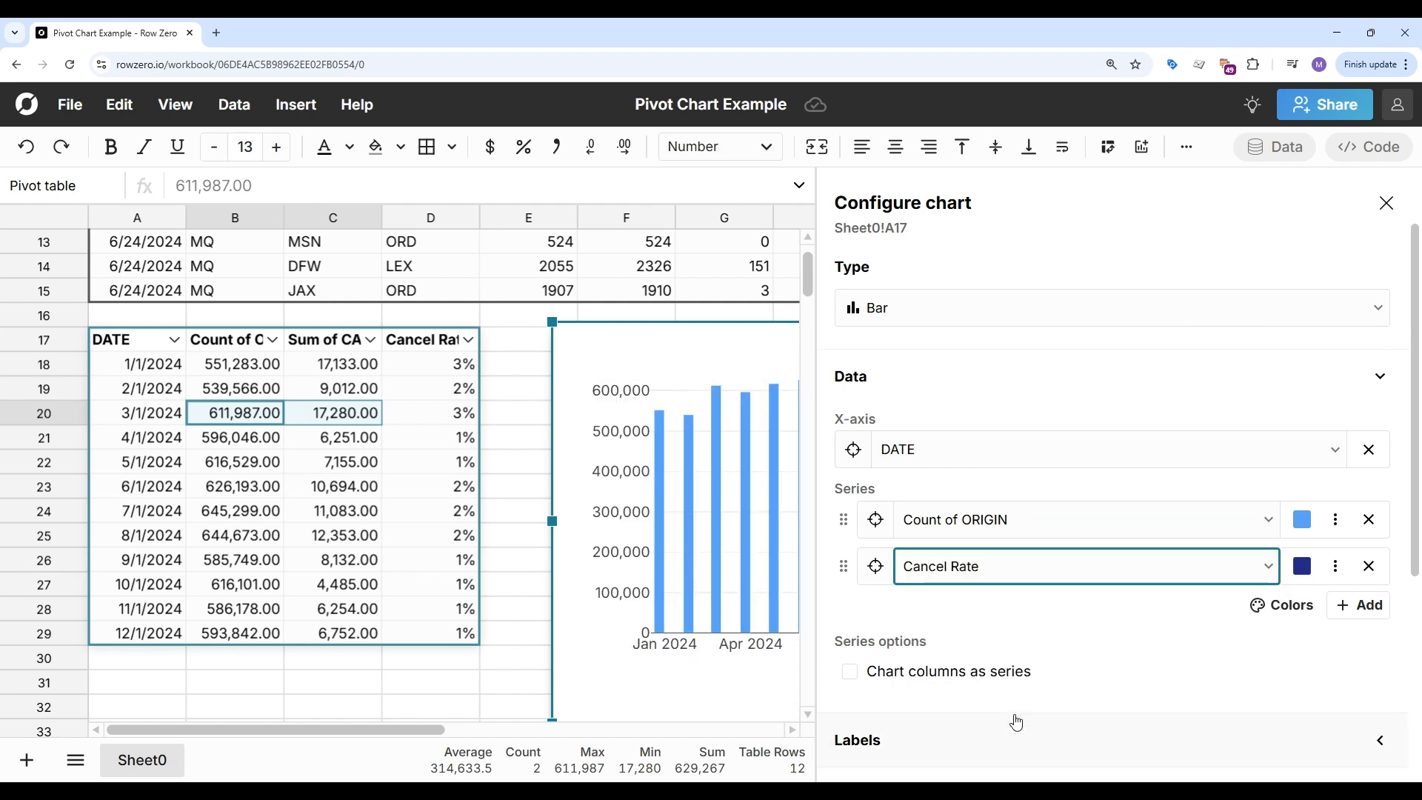
- Plot the Cancel Rate series as a line on the right axis and move the chart closer to the pivot table
{"action": "left_click", "coordinate": [1347, 574]}
{"action": "left_click", "coordinate": [1268, 442]}
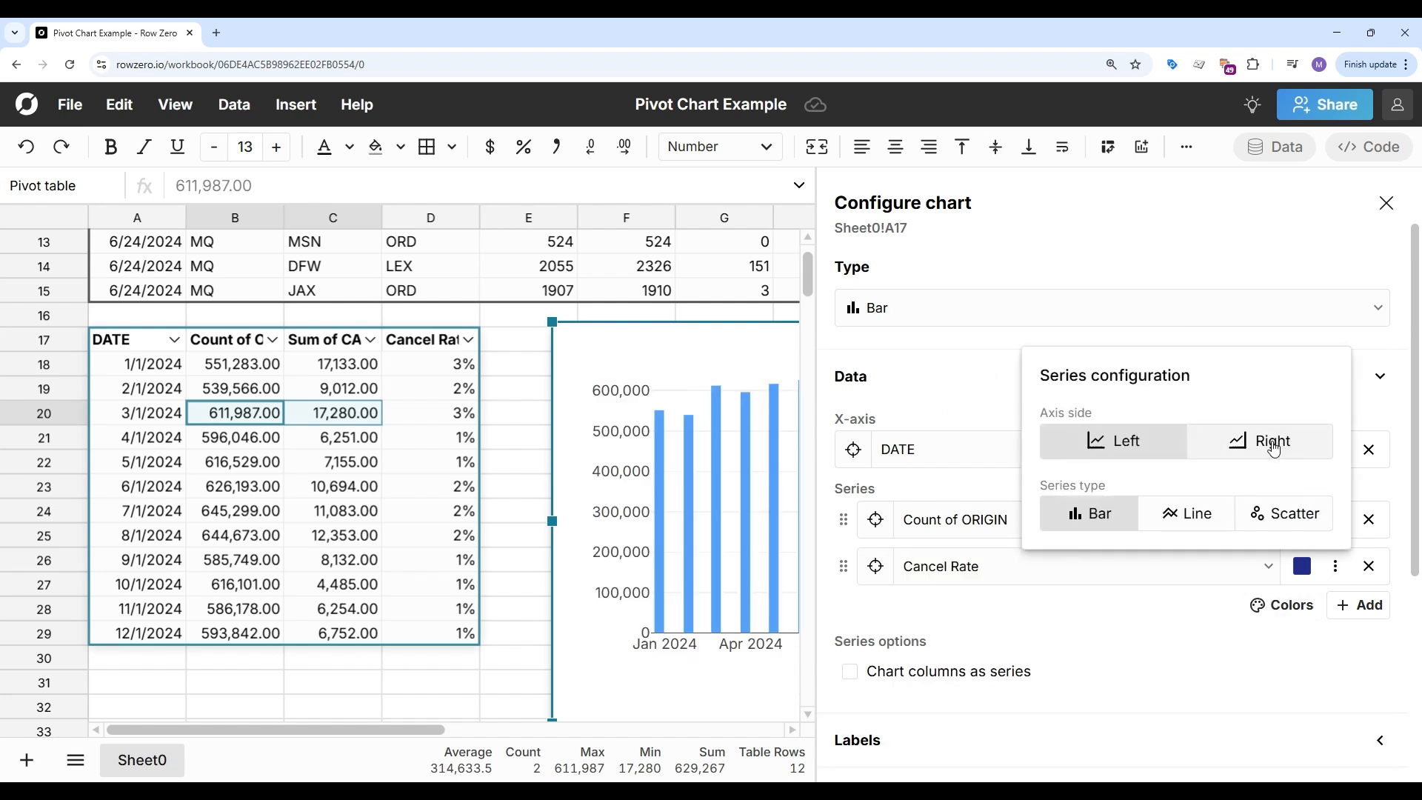
{"action": "left_click", "coordinate": [1196, 518]}
{"action": "left_click", "coordinate": [1389, 211]}
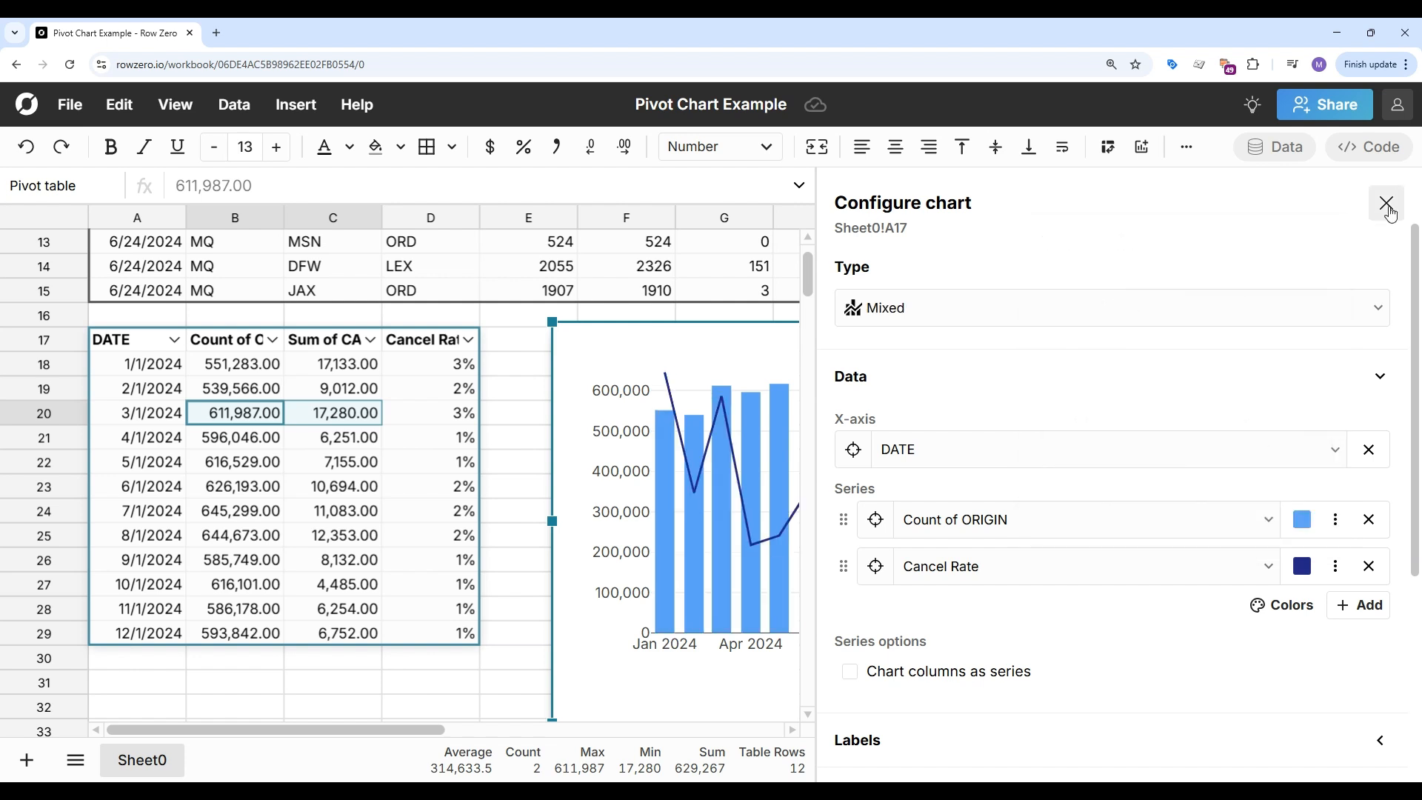
{"action": "left_click", "coordinate": [1386, 204]}
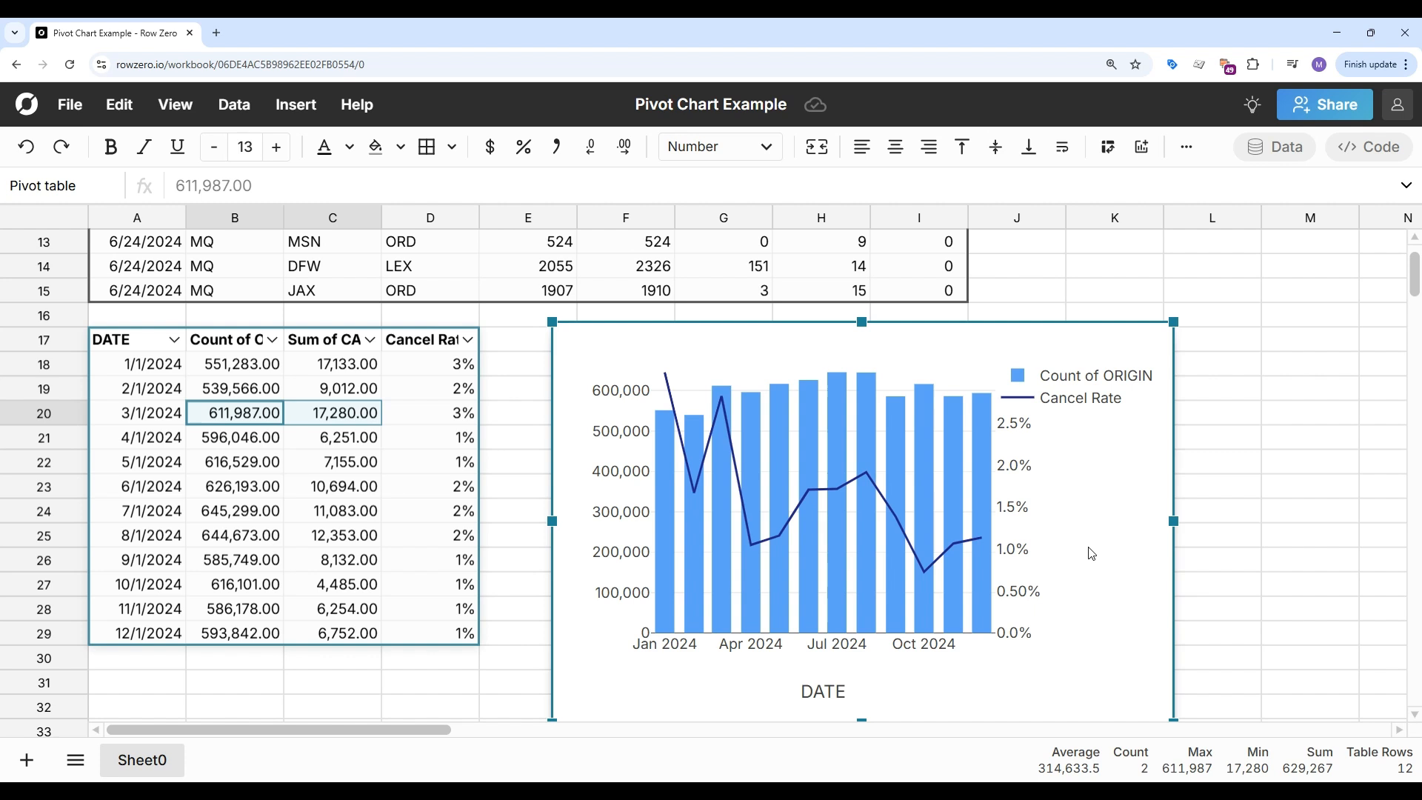
{"action": "left_click_drag", "start_coordinate": [1056, 533], "coordinate": [1012, 523]}
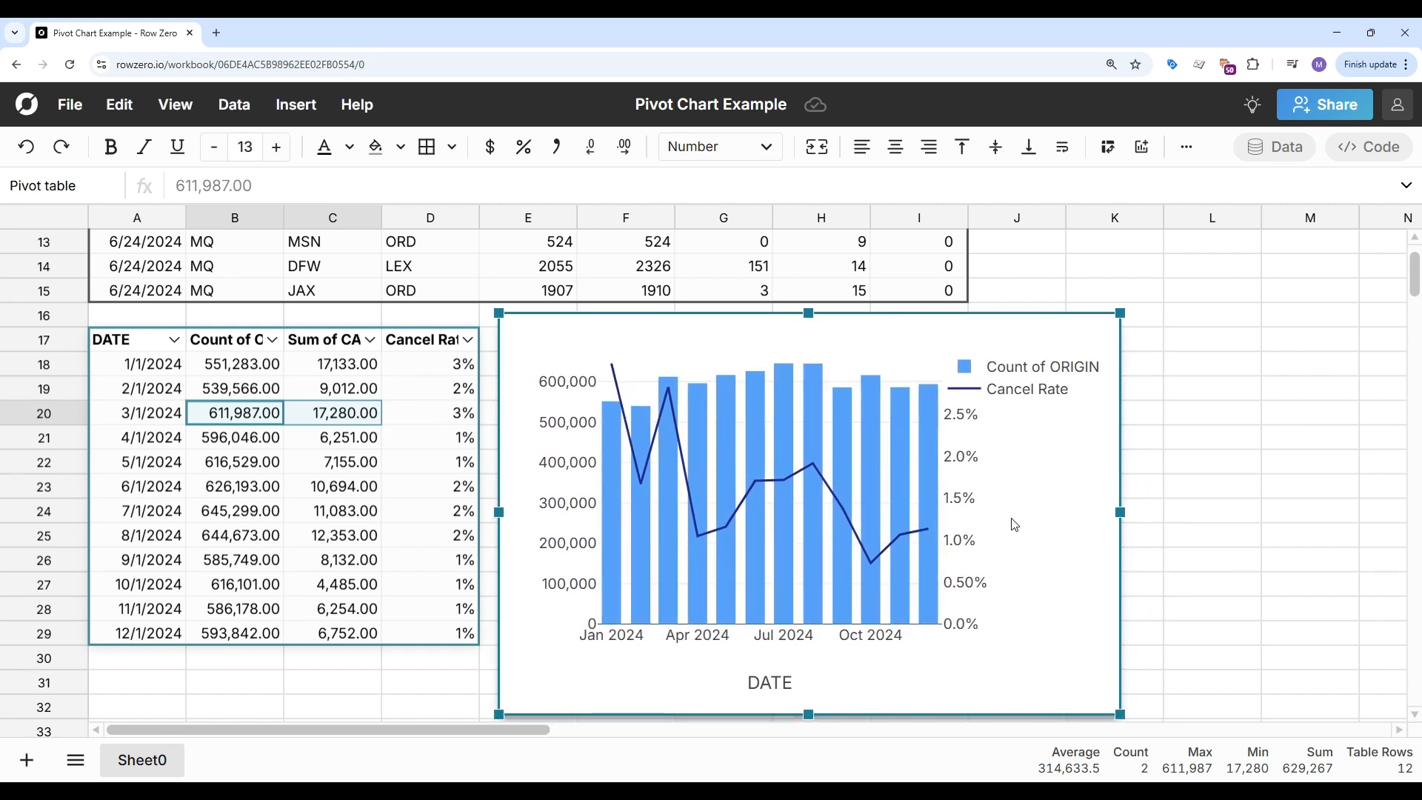
- Give the chart the title Flight Cancellations
{"action": "scroll", "coordinate": [1190, 508], "scroll_direction": "down", "scroll_amount": 3}
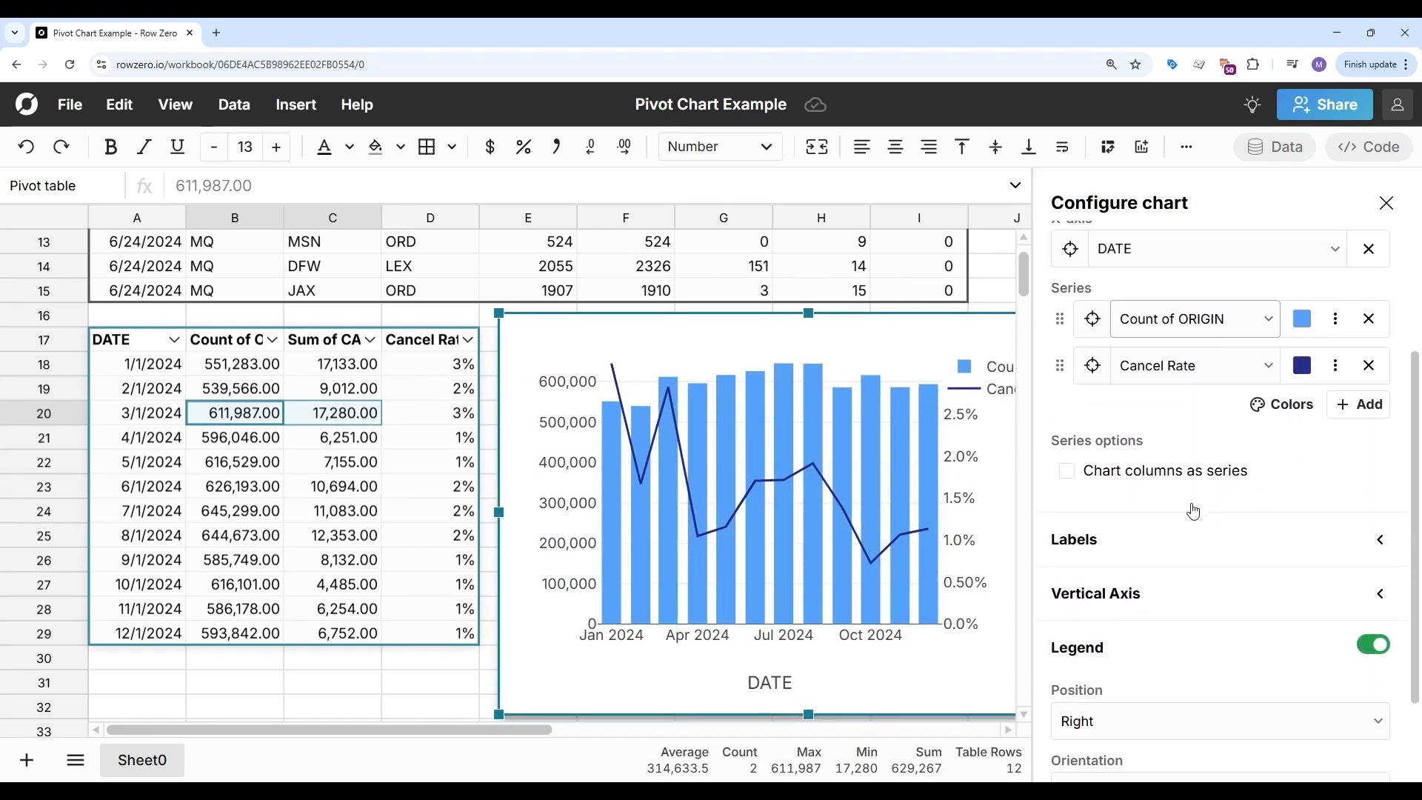
{"action": "left_click", "coordinate": [1189, 511]}
{"action": "left_click", "coordinate": [1134, 588]}
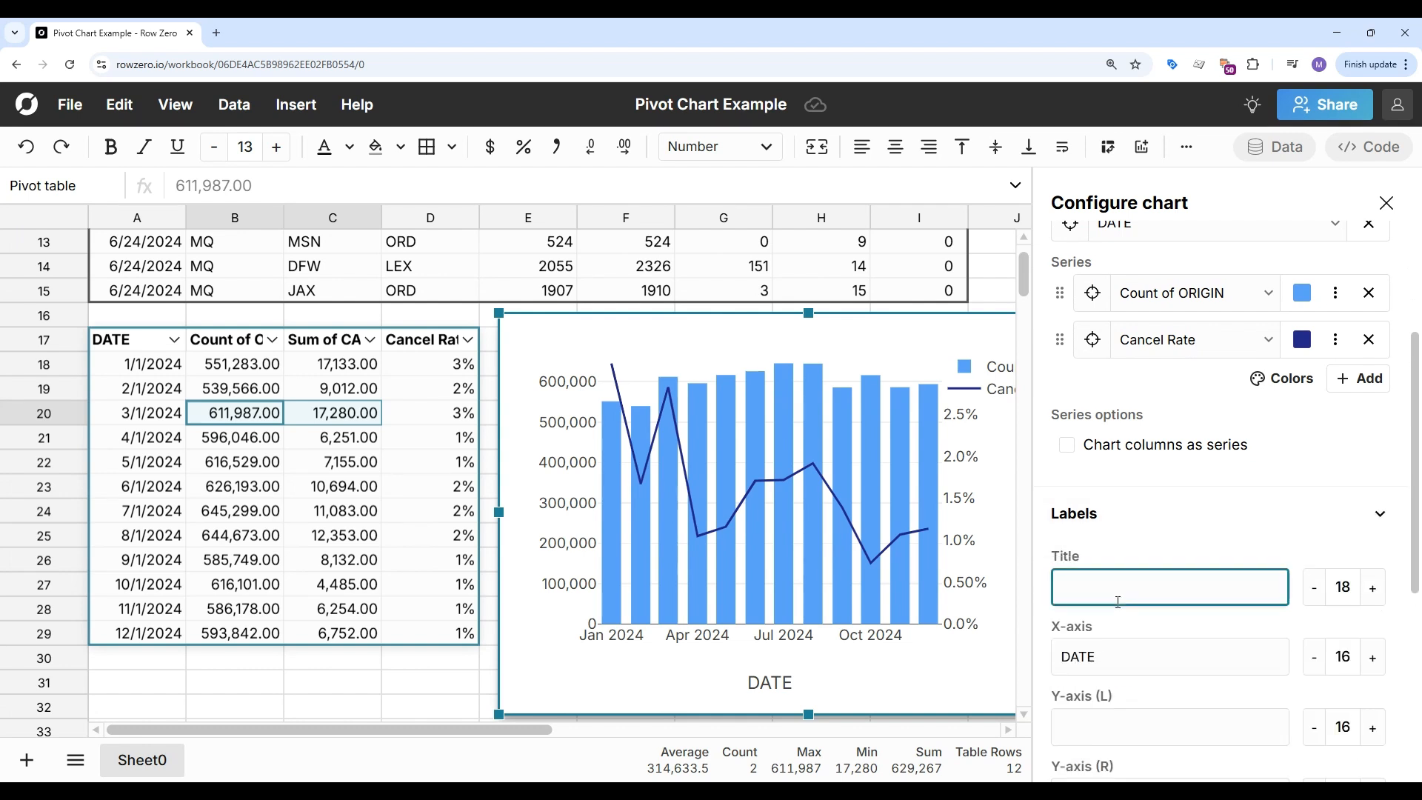
{"action": "type", "text": "Flight Ca"}
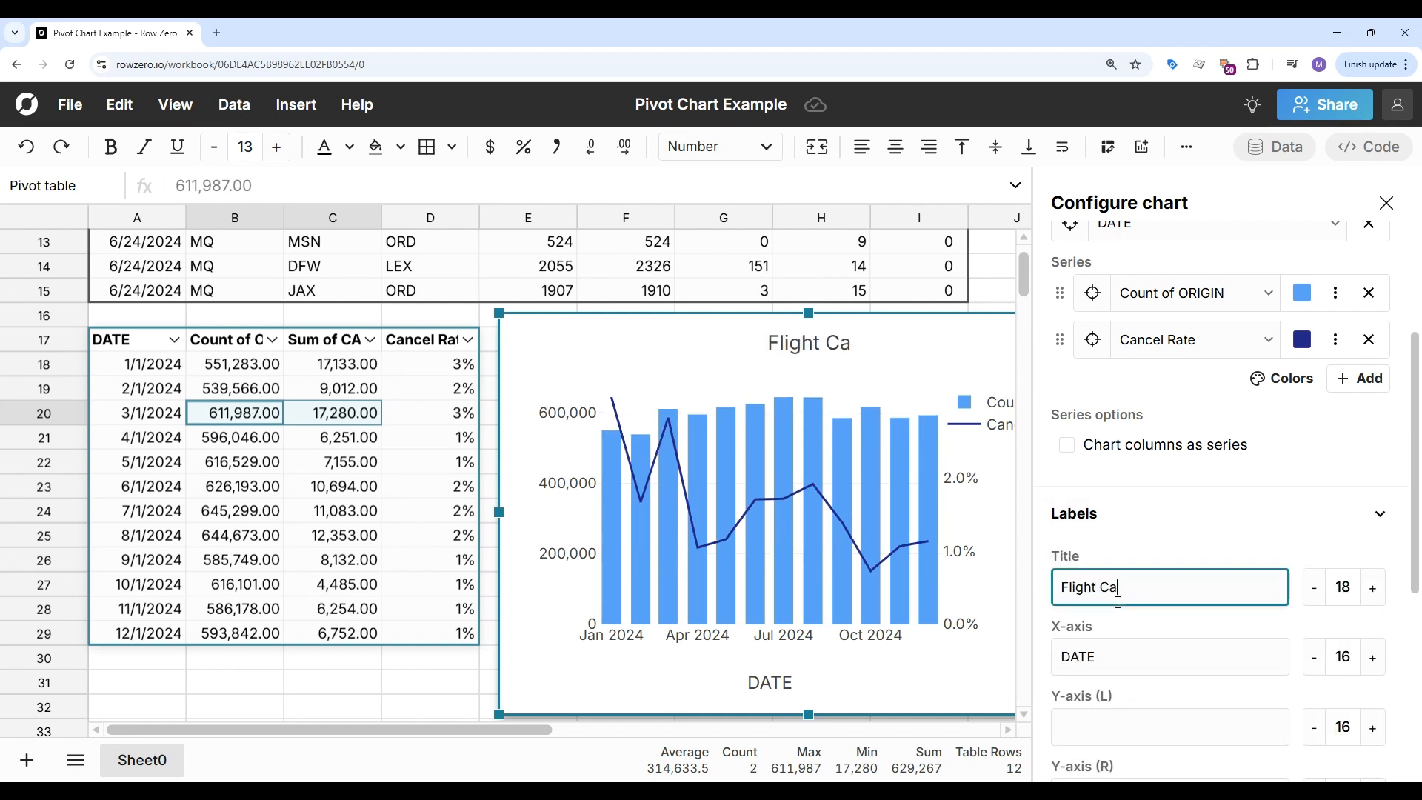
{"action": "type", "text": "ncellations"}
- Label the chart's left Y-axis as Total Flights
{"action": "scroll", "coordinate": [1118, 601], "scroll_direction": "down", "scroll_amount": 1}
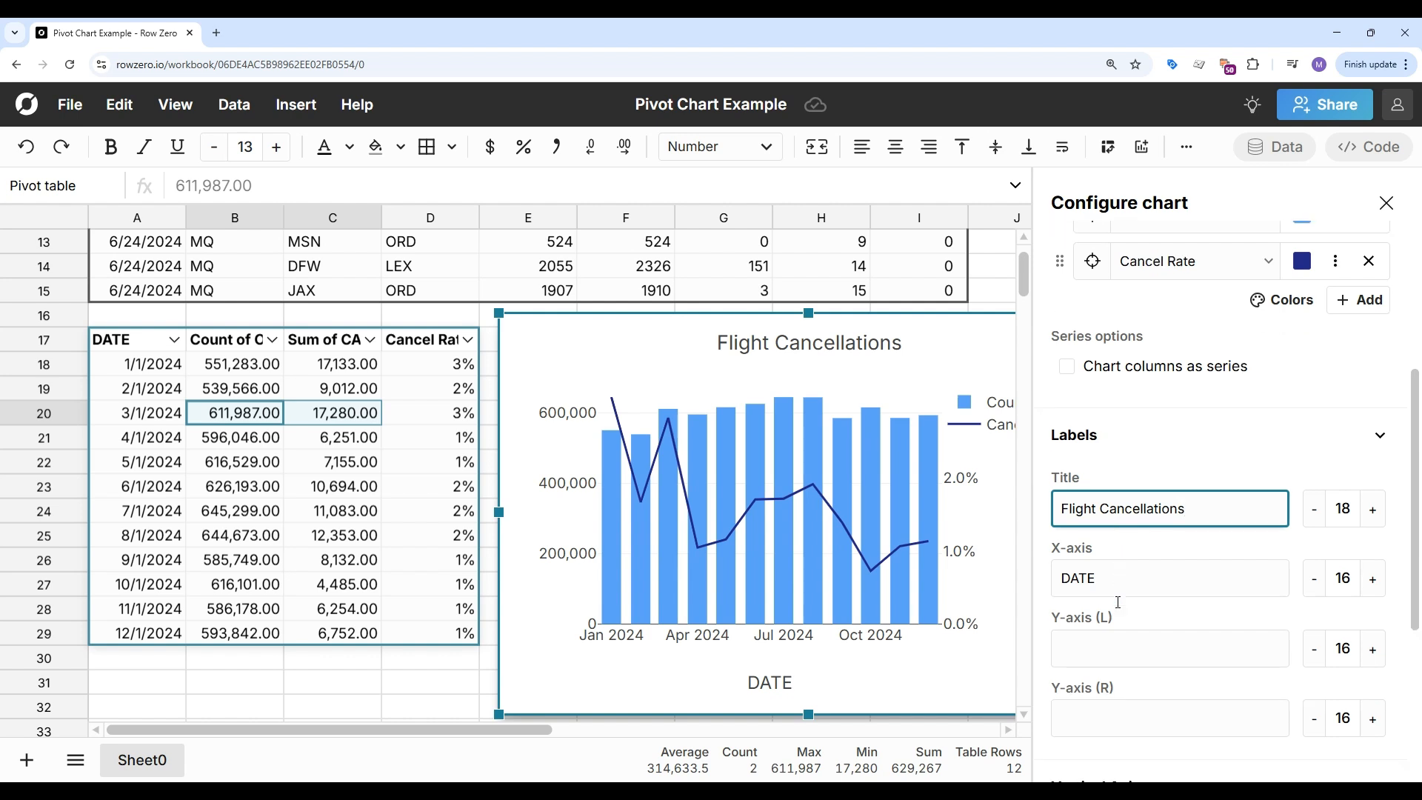
{"action": "left_click", "coordinate": [1117, 645]}
{"action": "type", "text": "Total Fl"}
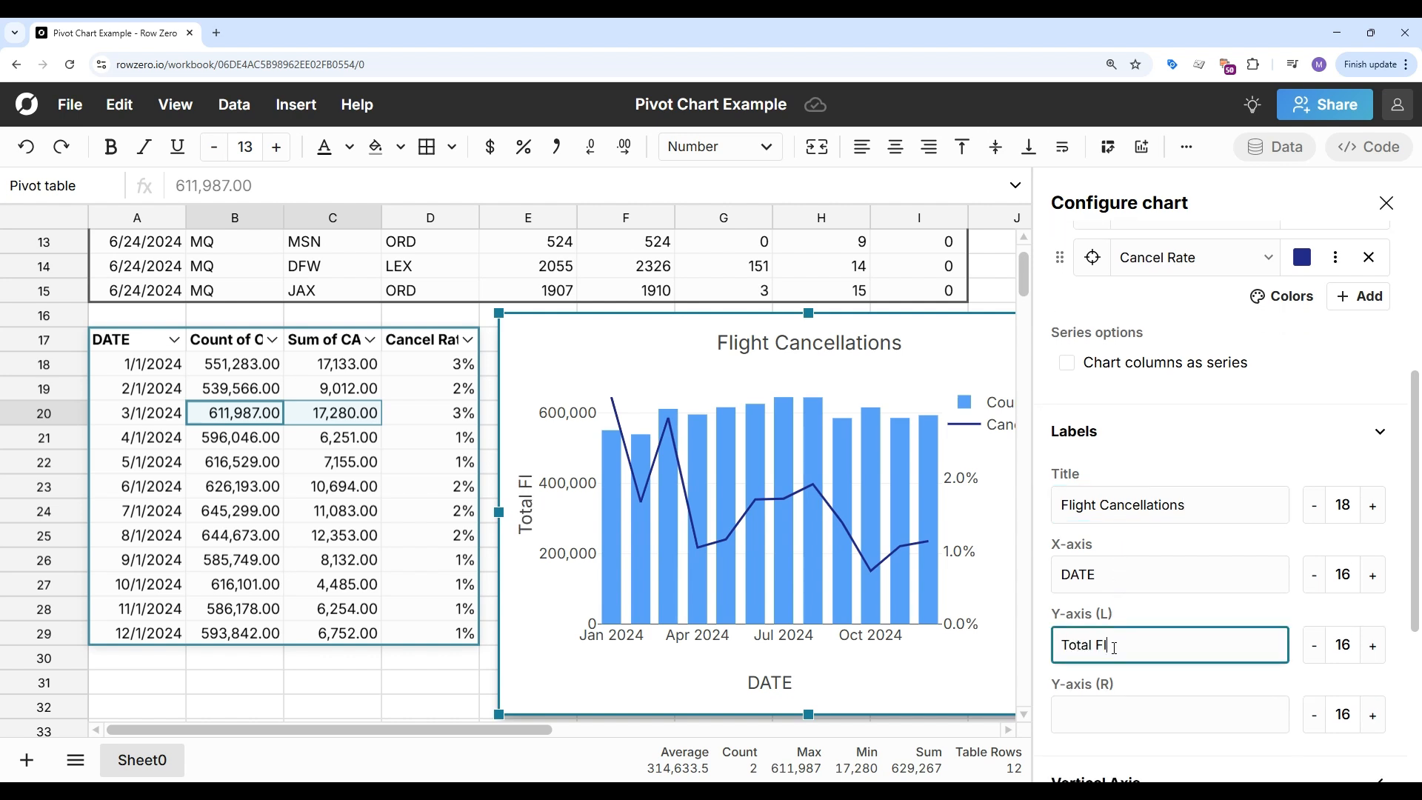
{"action": "type", "text": "ights"}
- Expand the chart's vertical axis settings and set the legend position to Top
{"action": "scroll", "coordinate": [1114, 648], "scroll_direction": "down", "scroll_amount": 2}
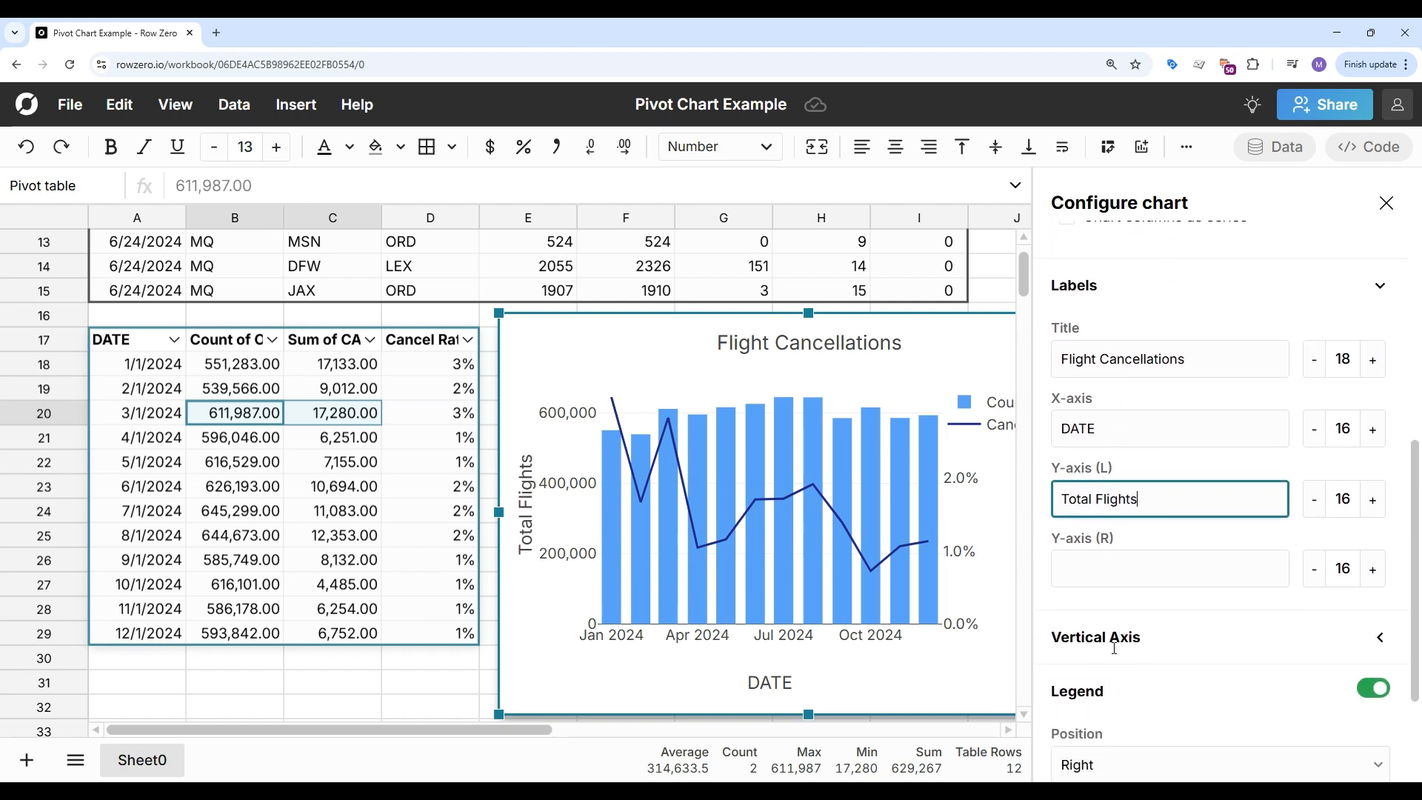
{"action": "left_click", "coordinate": [1134, 622]}
{"action": "scroll", "coordinate": [1135, 618], "scroll_direction": "down", "scroll_amount": 2}
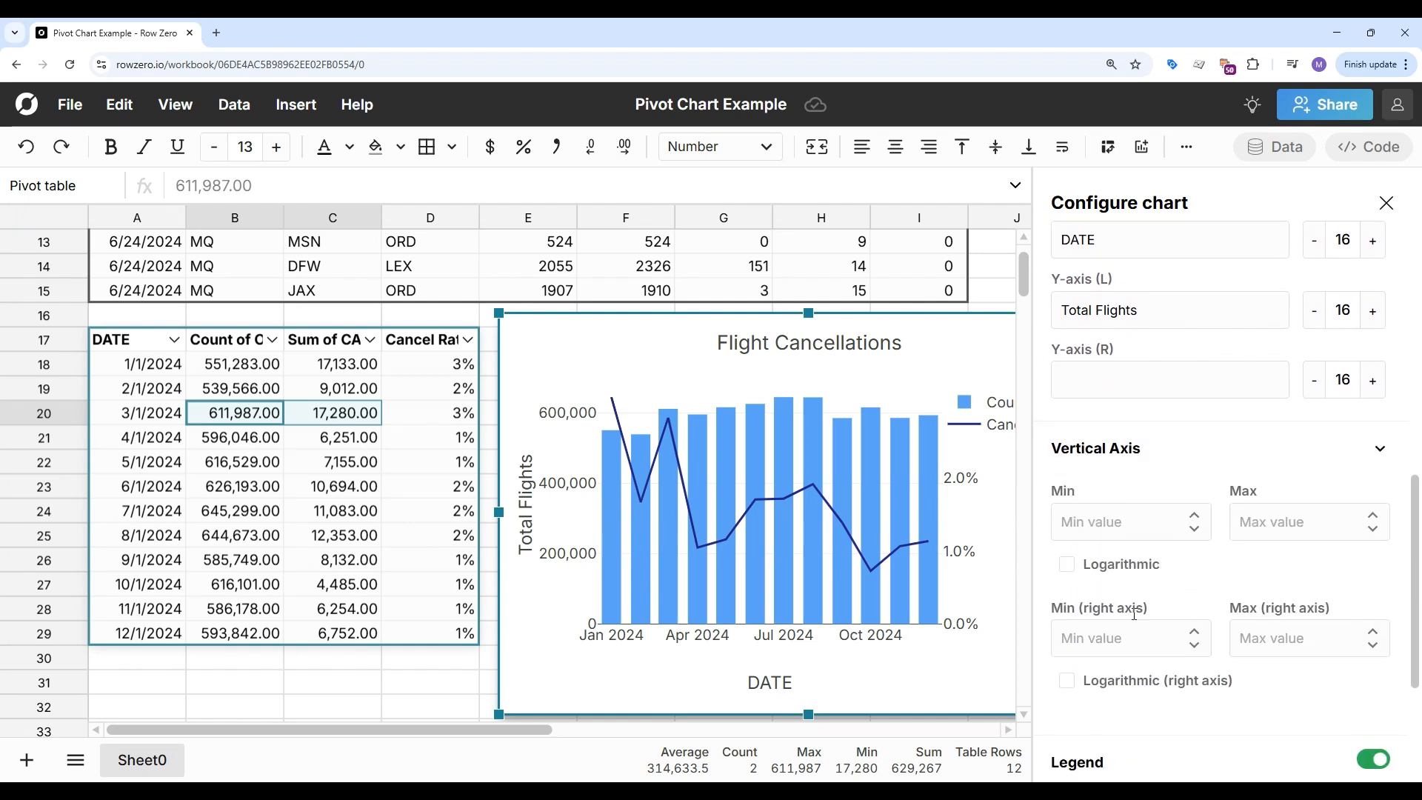
{"action": "scroll", "coordinate": [1134, 614], "scroll_direction": "down", "scroll_amount": 3}
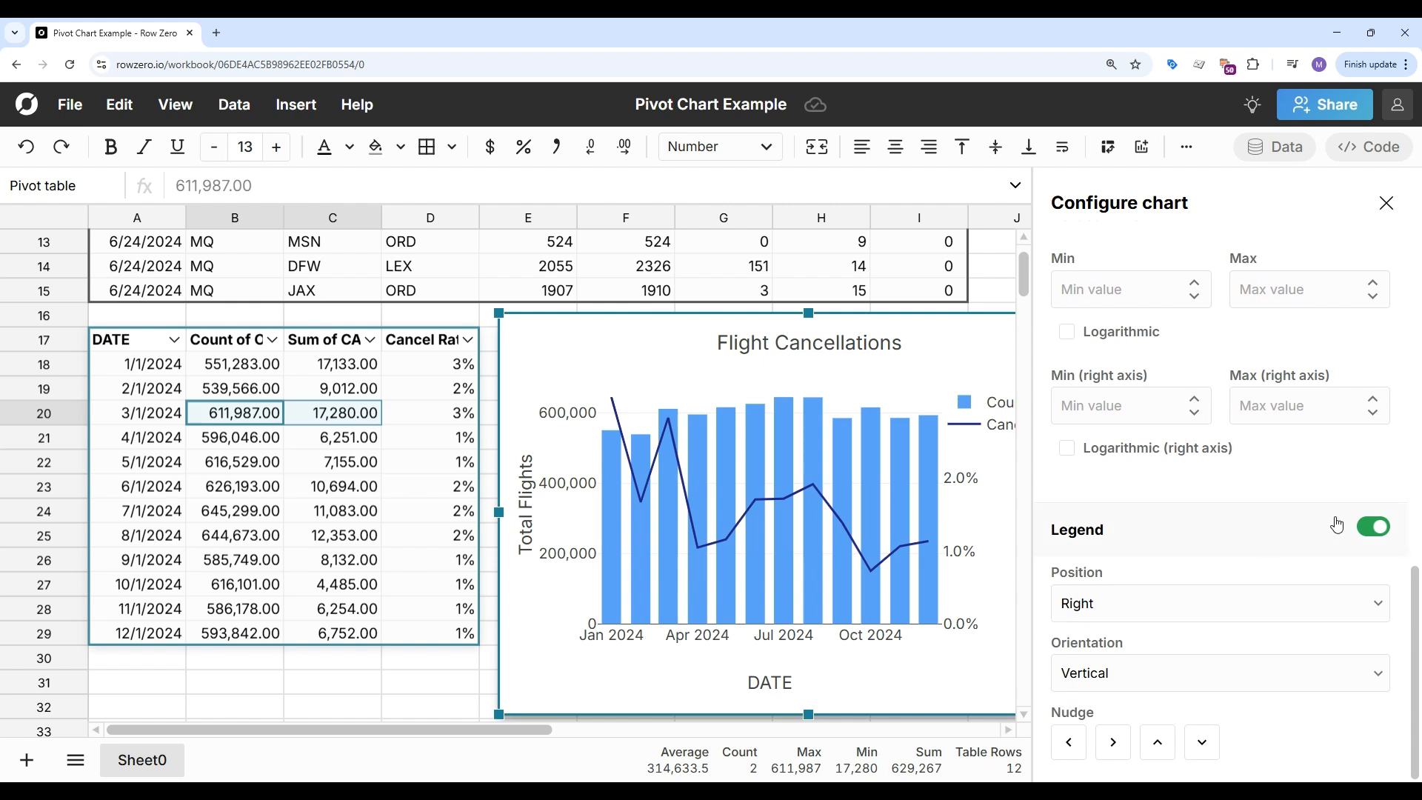
{"action": "left_click", "coordinate": [1359, 607]}
{"action": "left_click", "coordinate": [1174, 459]}
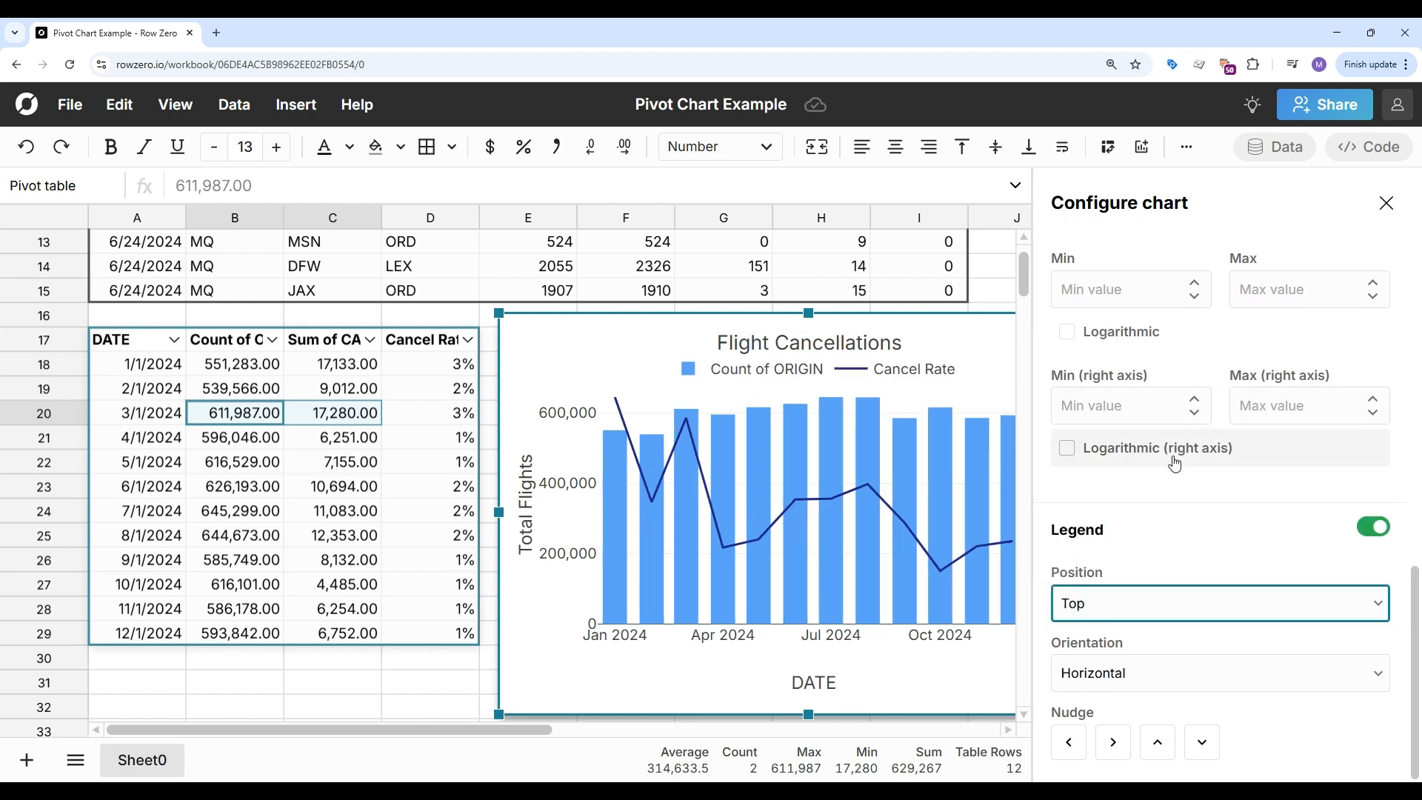
{"action": "left_click", "coordinate": [1386, 203]}
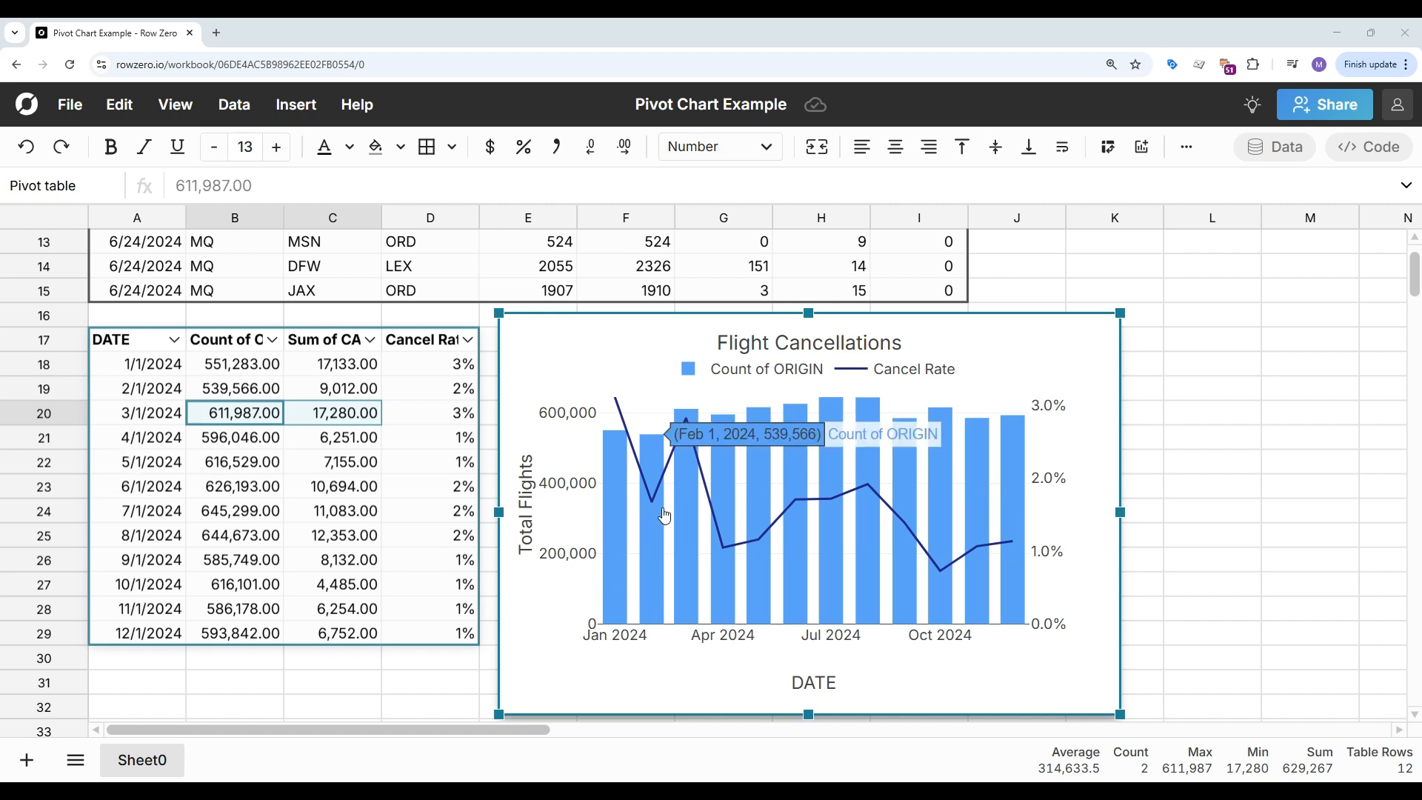
- Group the pivot table's DATE rows by Week (Sun) instead of by month
{"action": "left_click", "coordinate": [206, 436]}
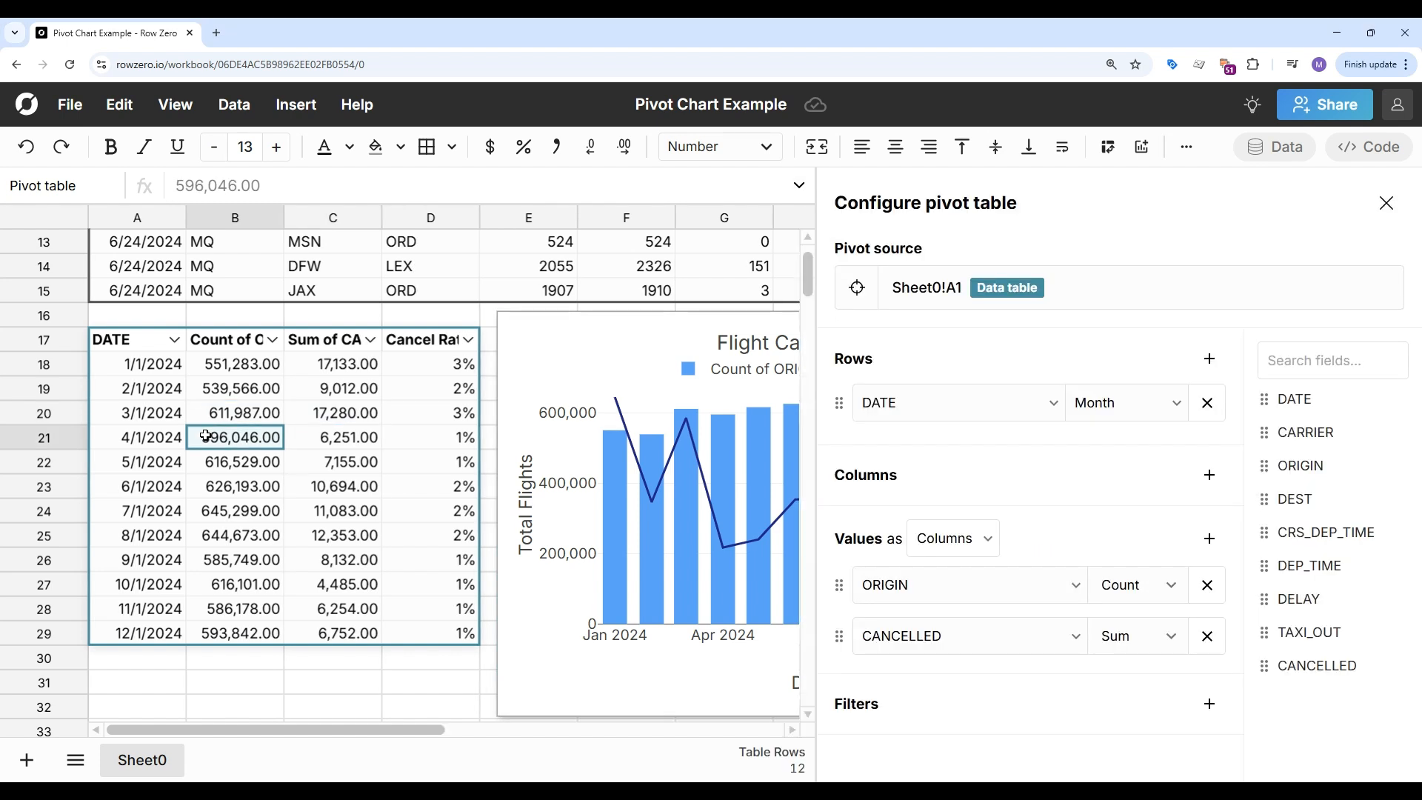
{"action": "left_click", "coordinate": [1158, 406]}
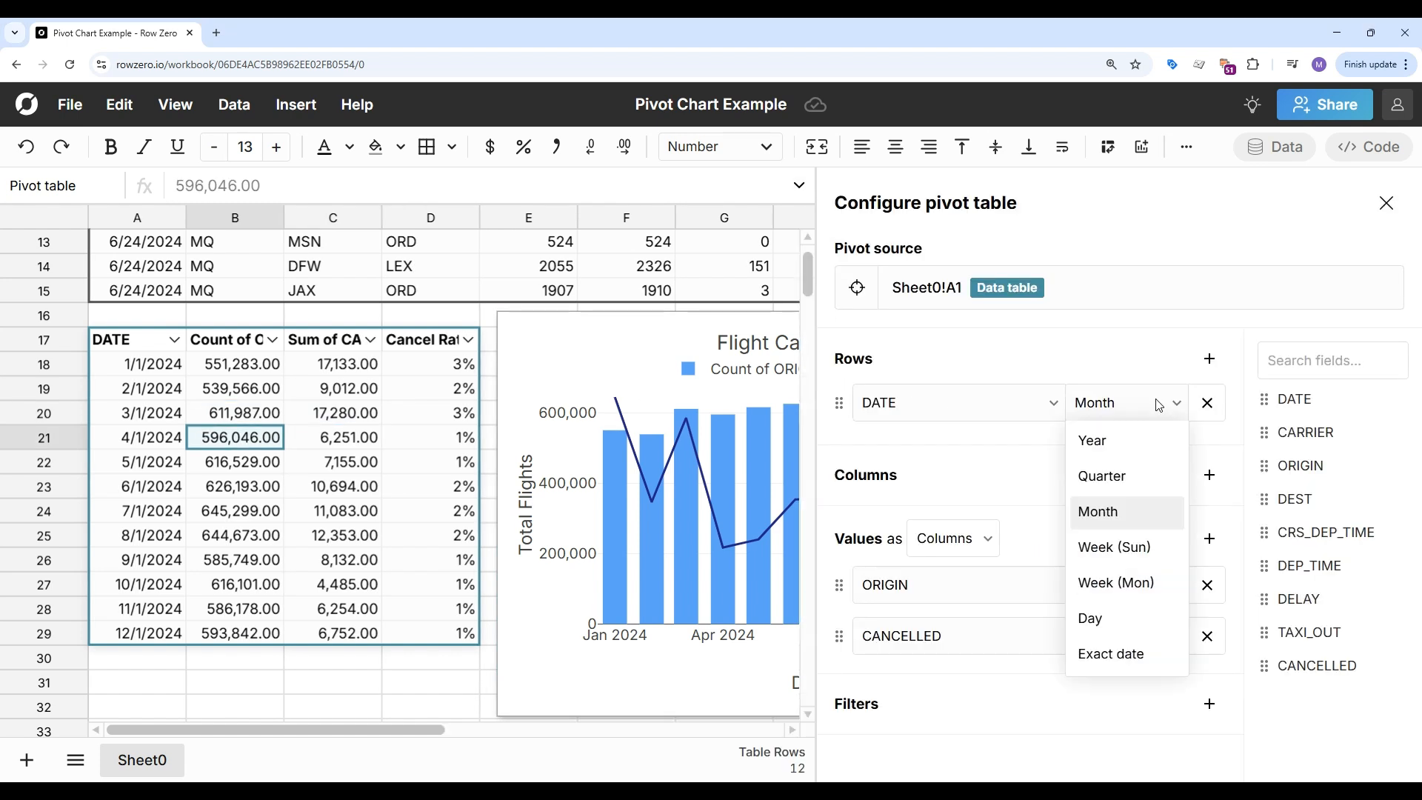
{"action": "left_click", "coordinate": [1133, 546]}
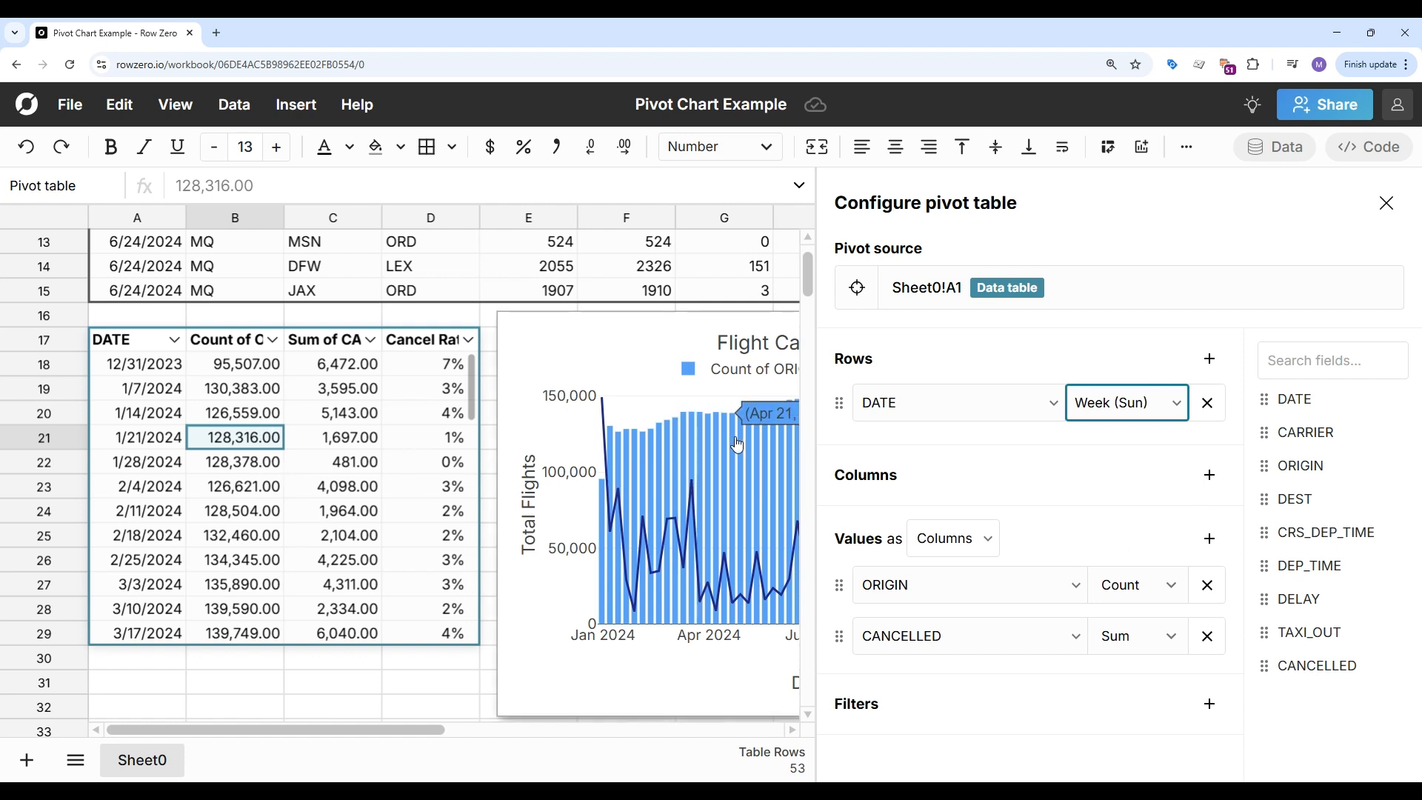
{"action": "left_click", "coordinate": [1386, 203]}
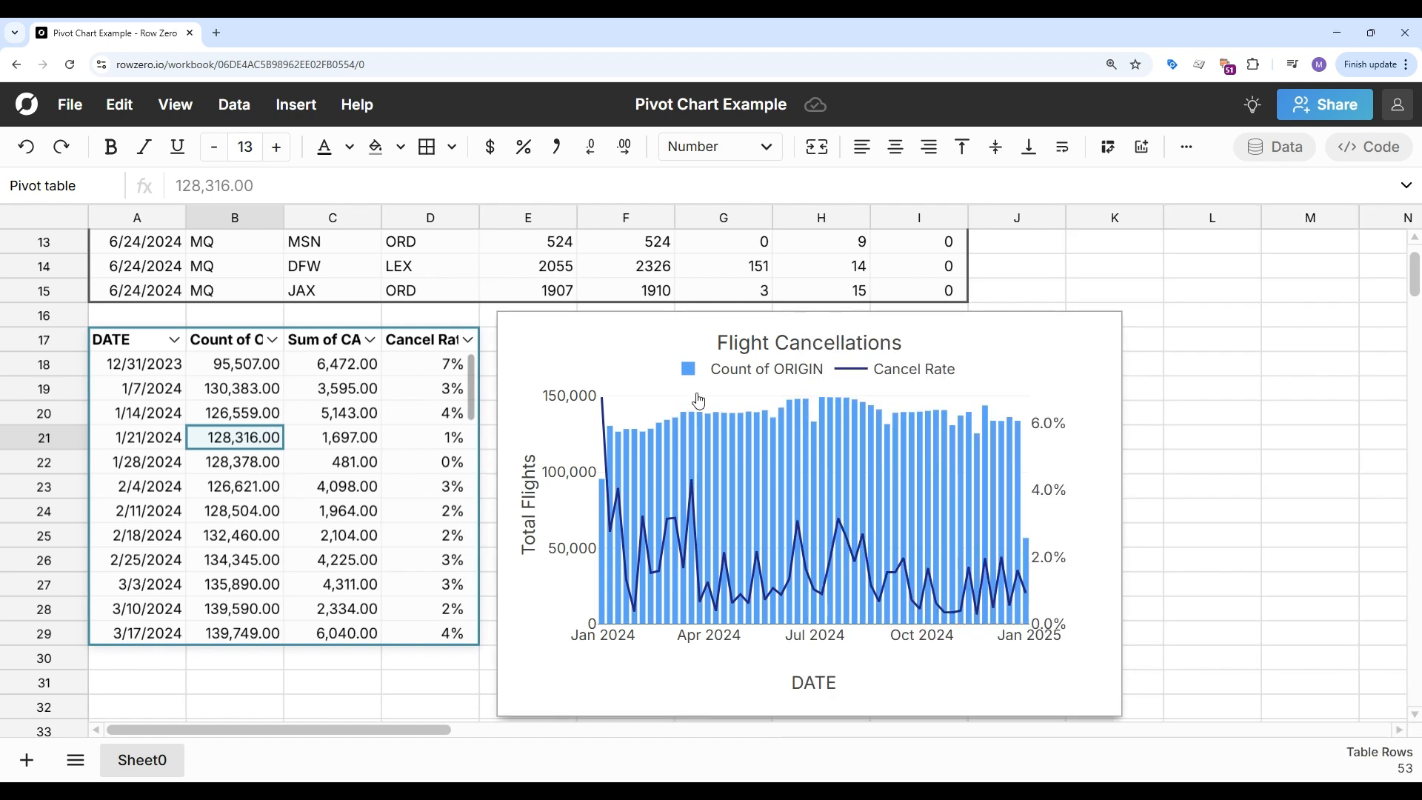
- Filter the ORIGIN column of the connected flights table to MSP and review the pivot table and chart
{"action": "scroll", "coordinate": [699, 401], "scroll_direction": "up", "scroll_amount": 4}
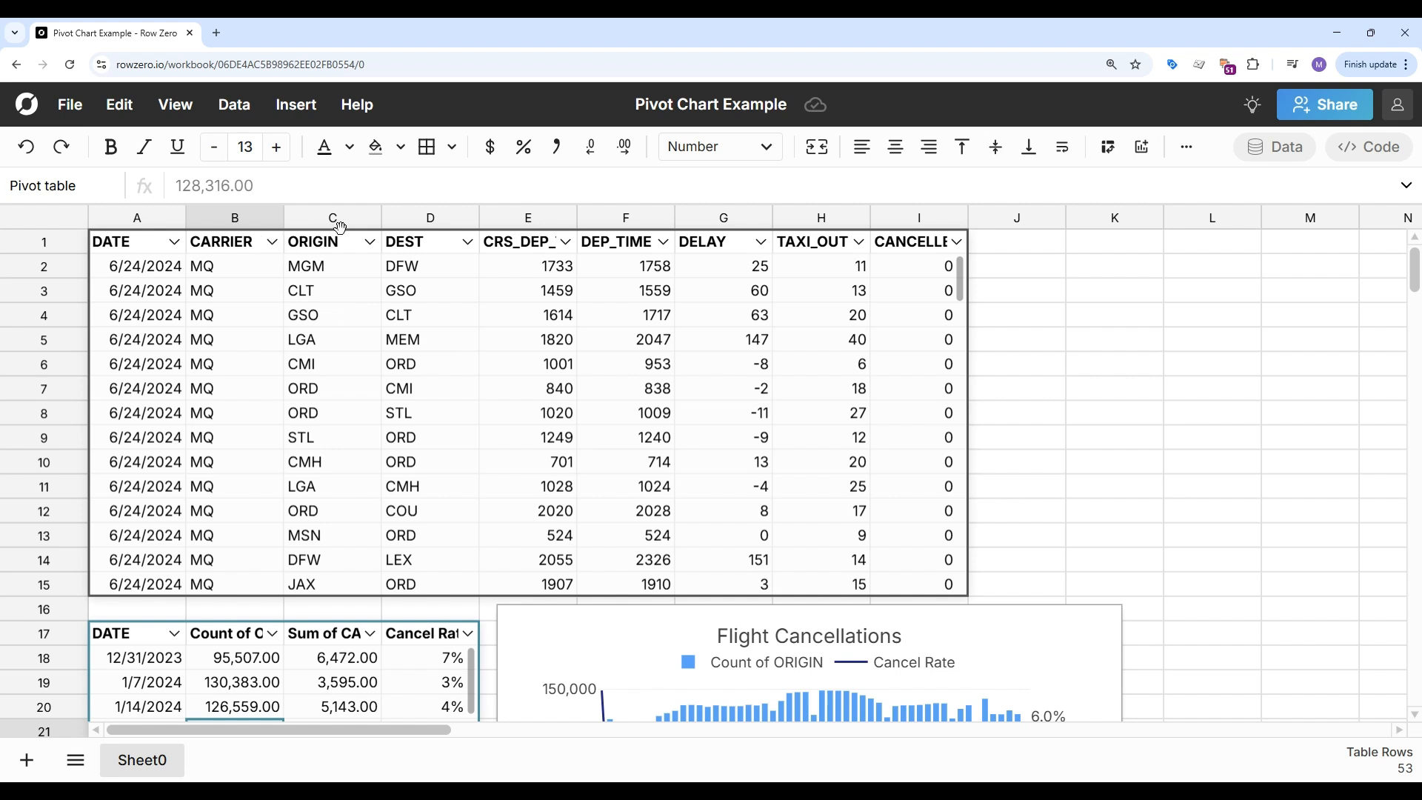
{"action": "left_click", "coordinate": [370, 242]}
{"action": "left_click", "coordinate": [436, 514]}
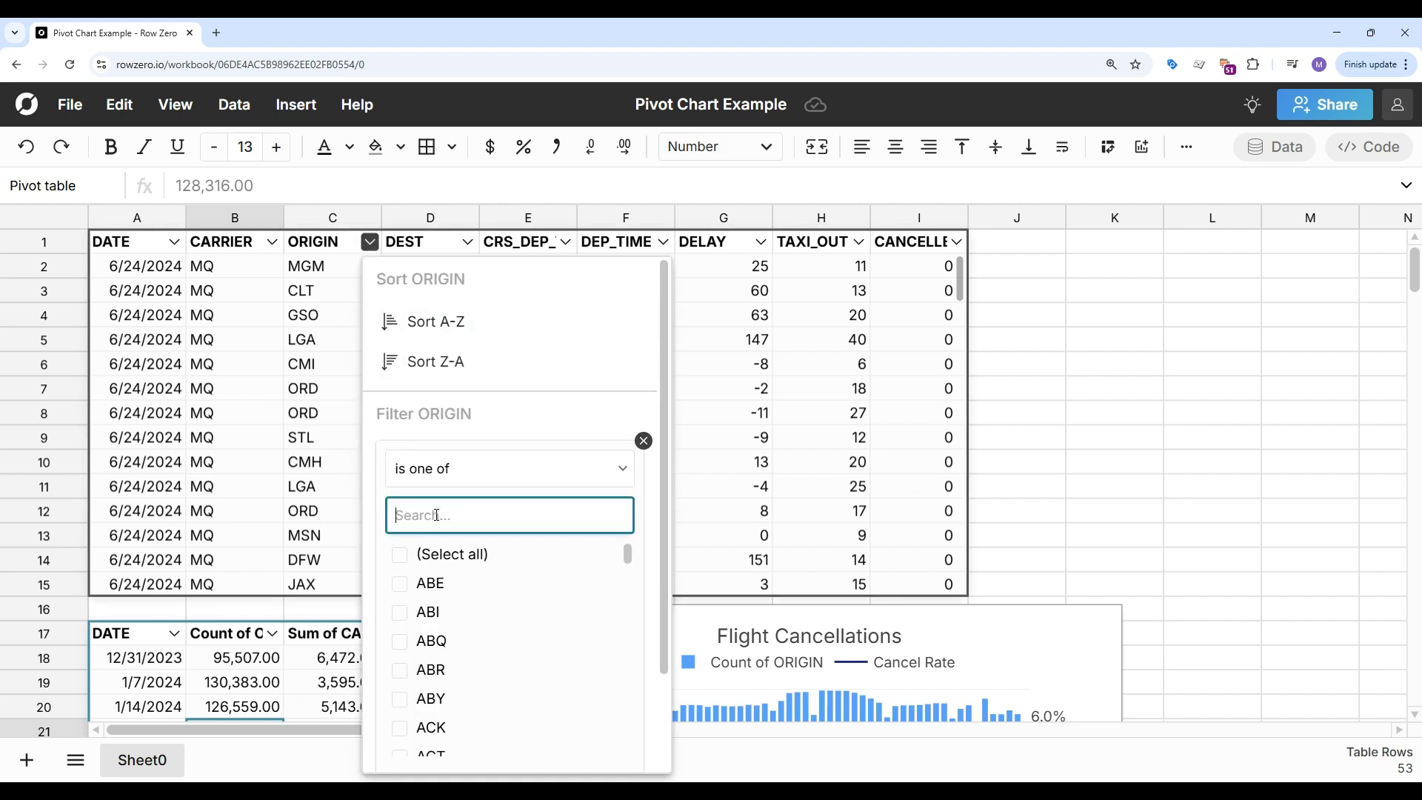
{"action": "type", "text": "msp"}
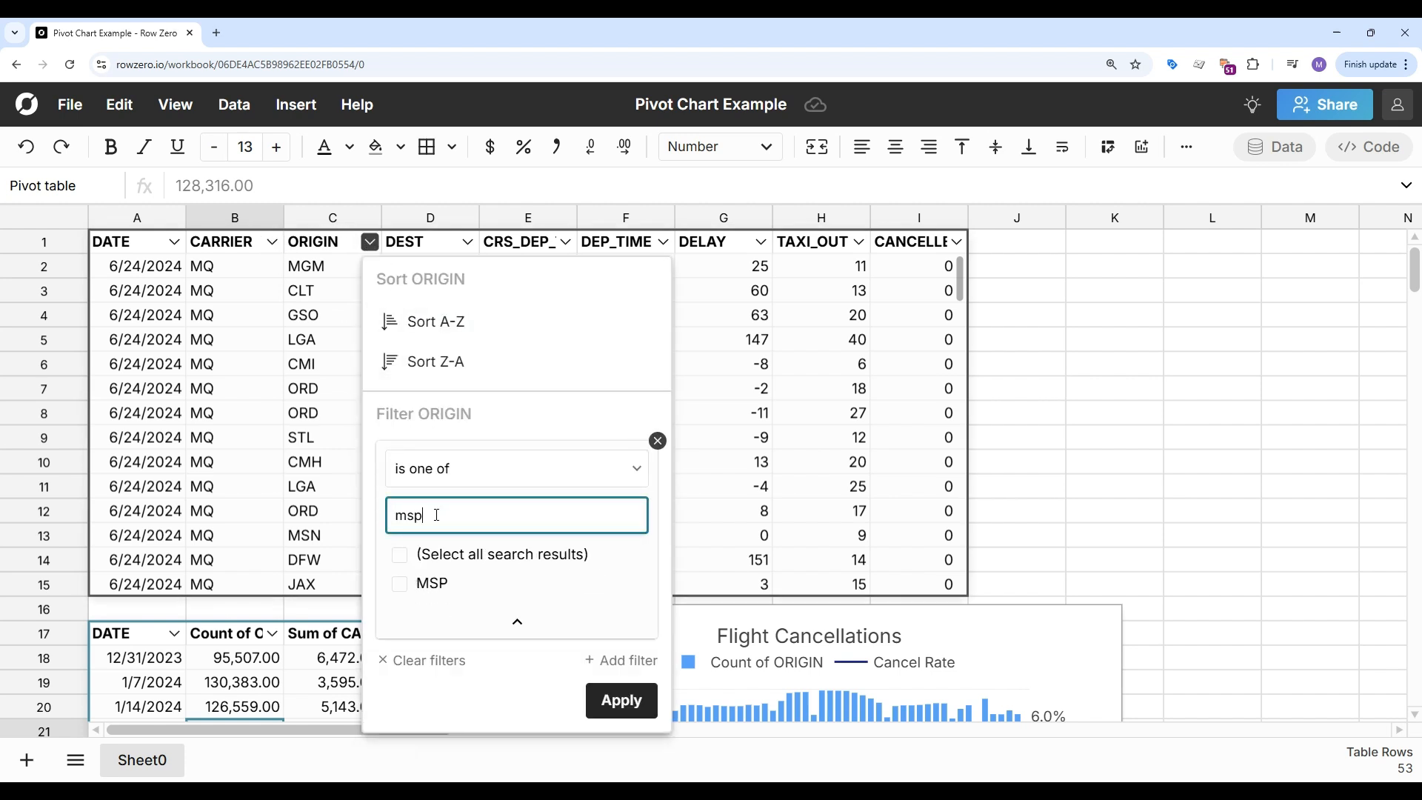
{"action": "left_click", "coordinate": [433, 584]}
{"action": "left_click", "coordinate": [611, 700]}
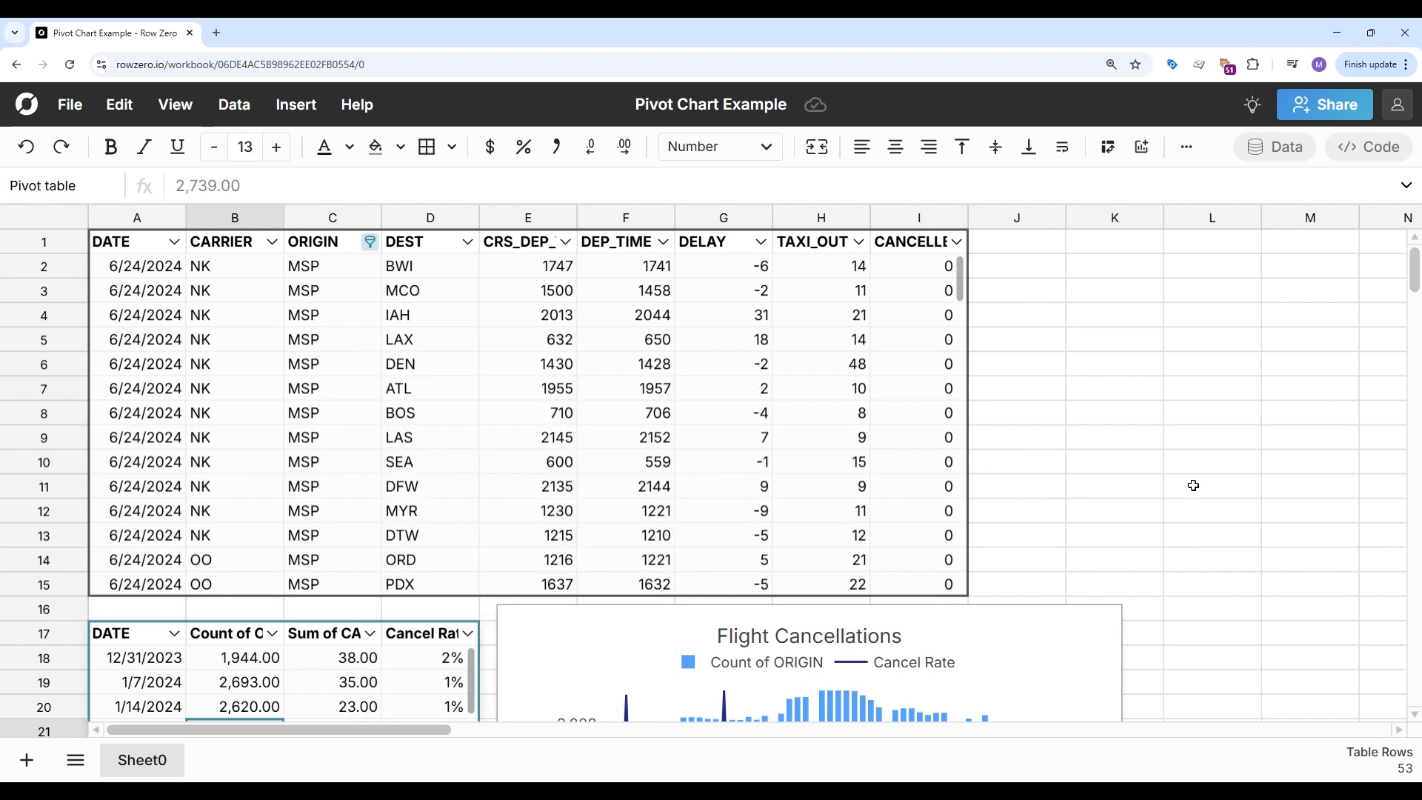
{"action": "scroll", "coordinate": [1193, 485], "scroll_direction": "down", "scroll_amount": 2}
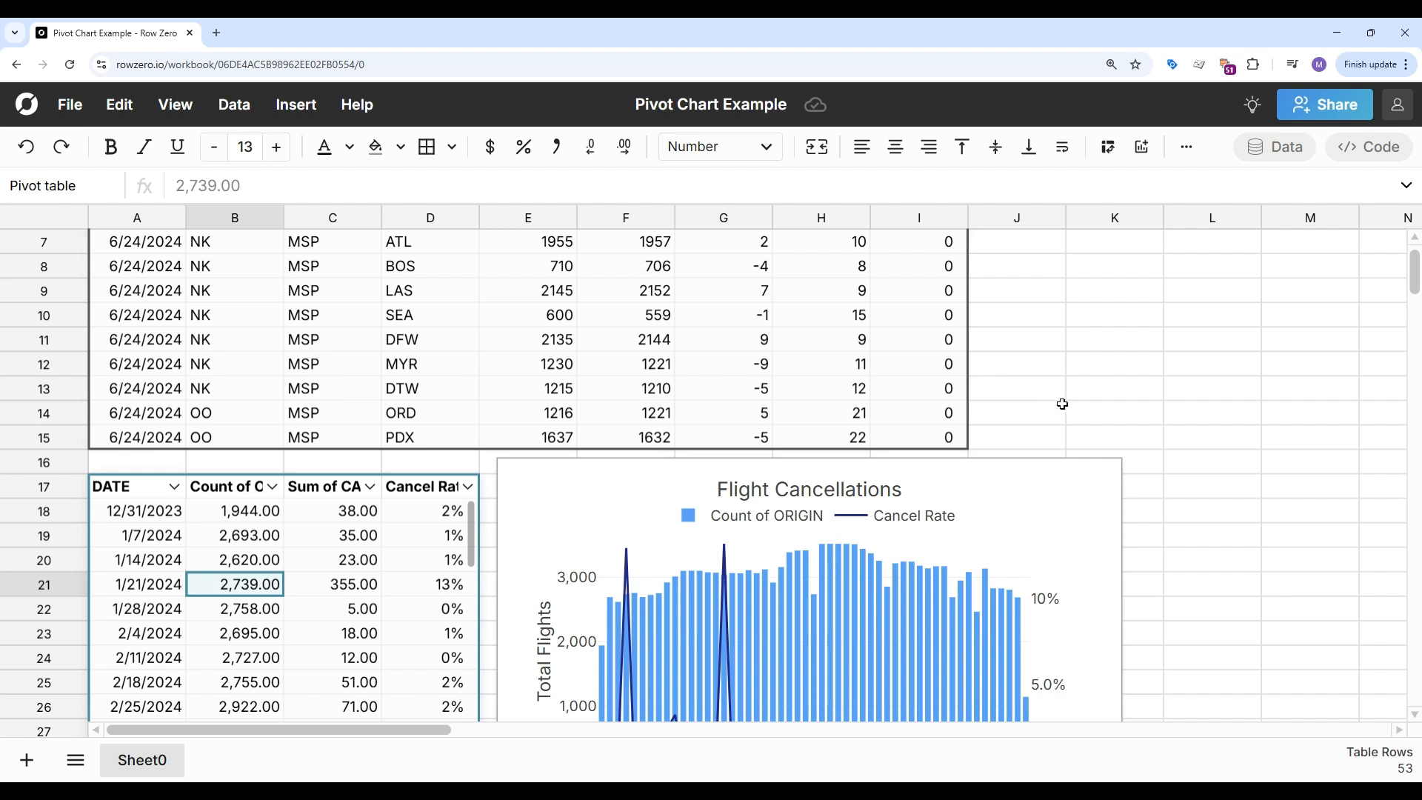
{"action": "scroll", "coordinate": [1065, 406], "scroll_direction": "down", "scroll_amount": 2}
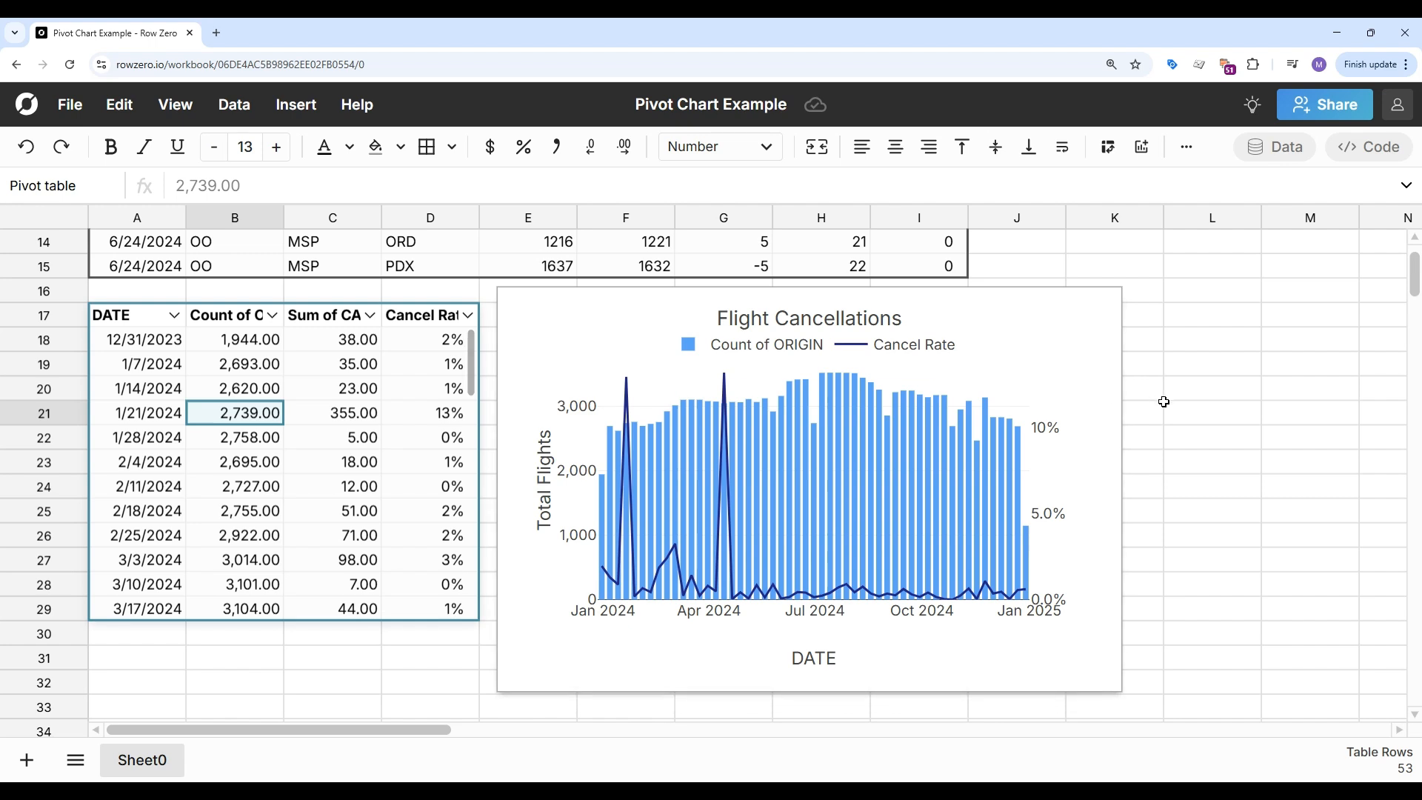
- Schedule the connected Snowflake table to refresh daily at 6:00 am
{"action": "scroll", "coordinate": [1163, 401], "scroll_direction": "up", "scroll_amount": 5}
{"action": "left_click", "coordinate": [837, 339]}
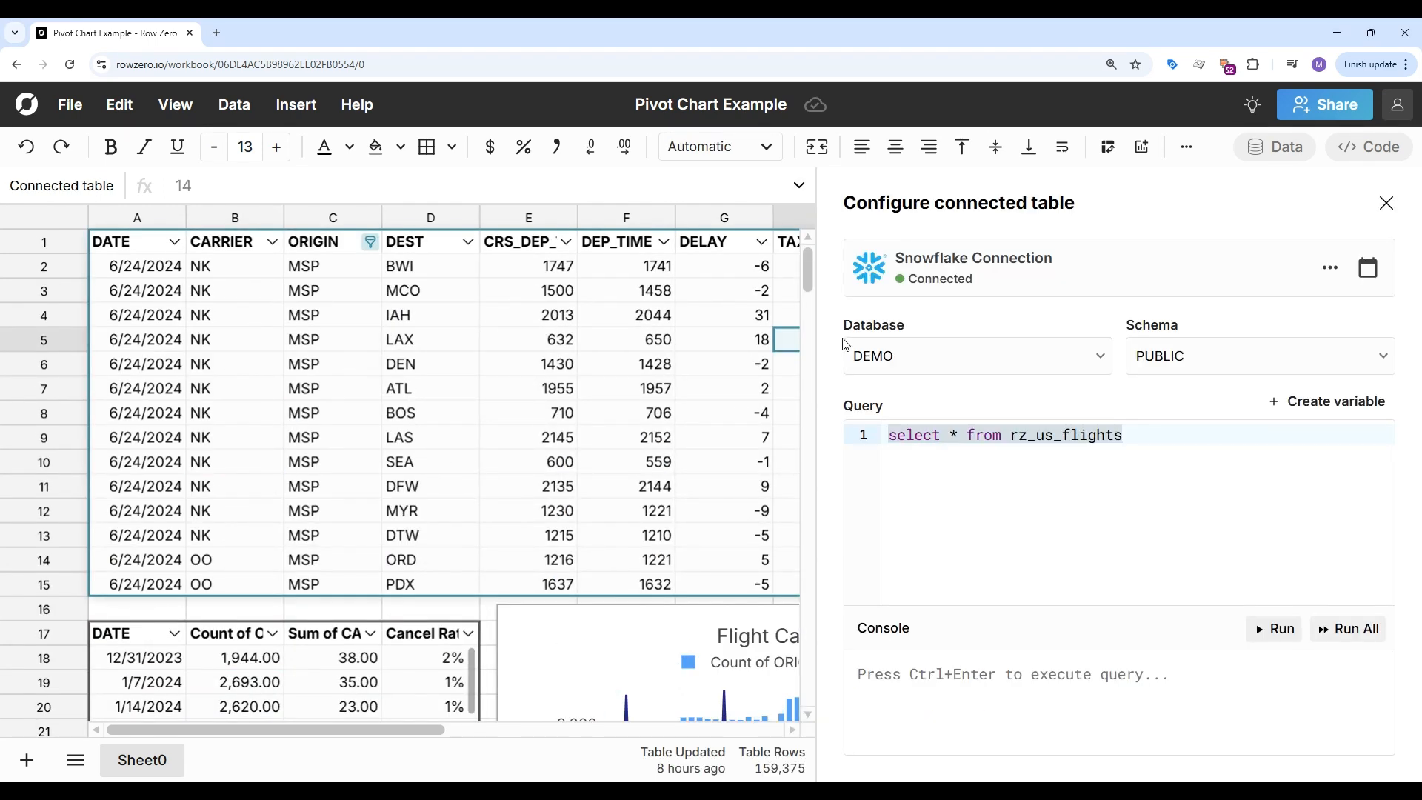
{"action": "left_click", "coordinate": [1368, 268]}
{"action": "left_click", "coordinate": [1109, 418]}
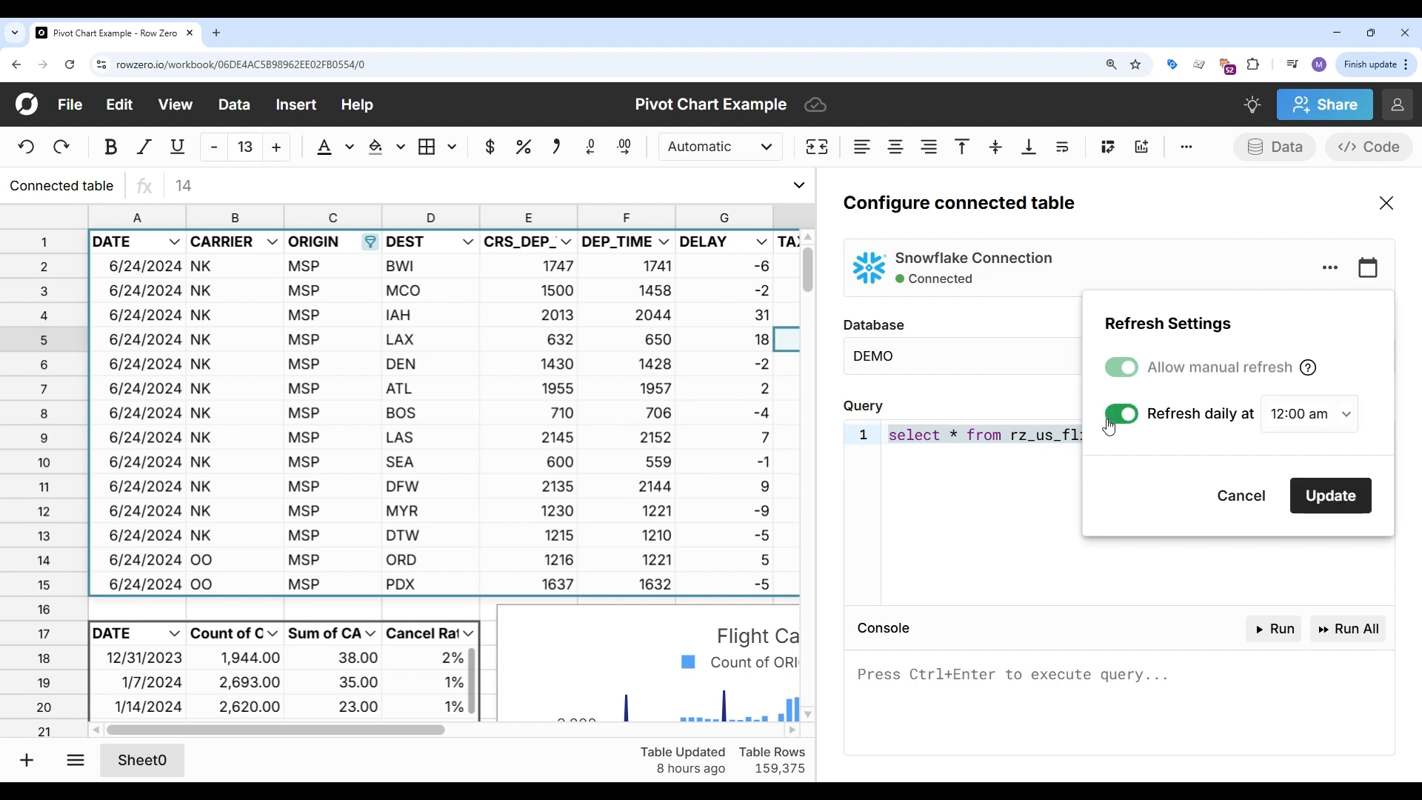
{"action": "left_click", "coordinate": [1309, 414]}
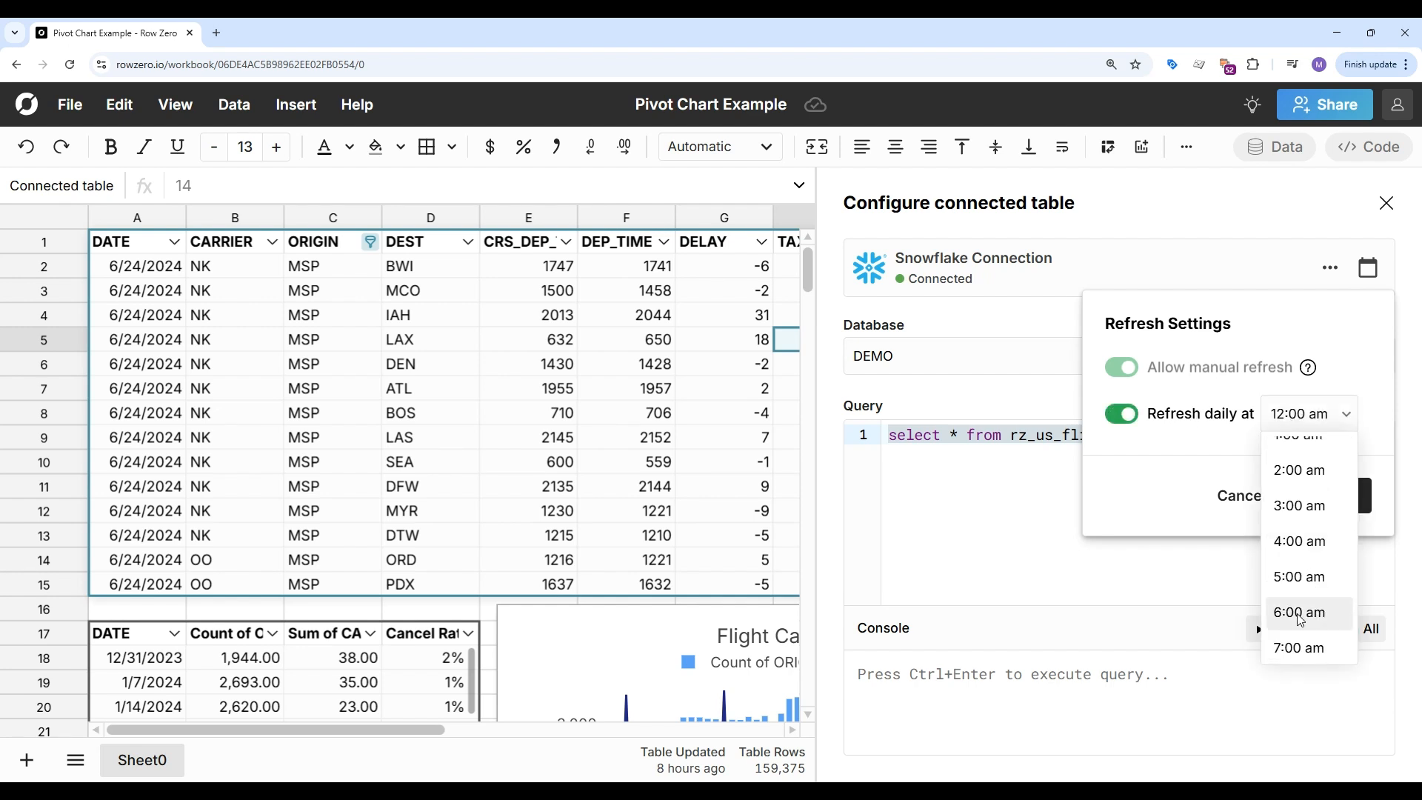
{"action": "left_click", "coordinate": [1309, 617]}
{"action": "left_click", "coordinate": [1326, 496]}
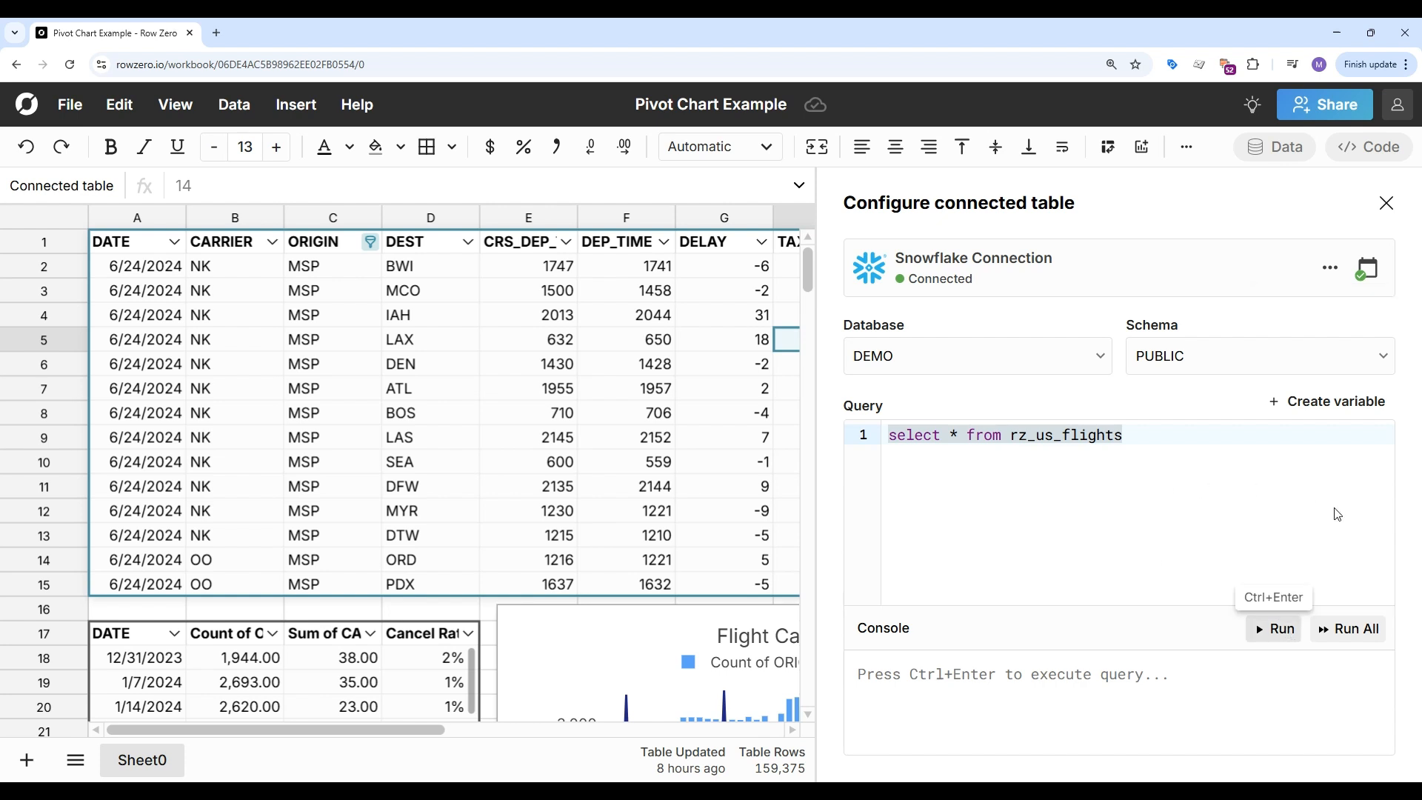
{"action": "left_click", "coordinate": [1384, 213]}
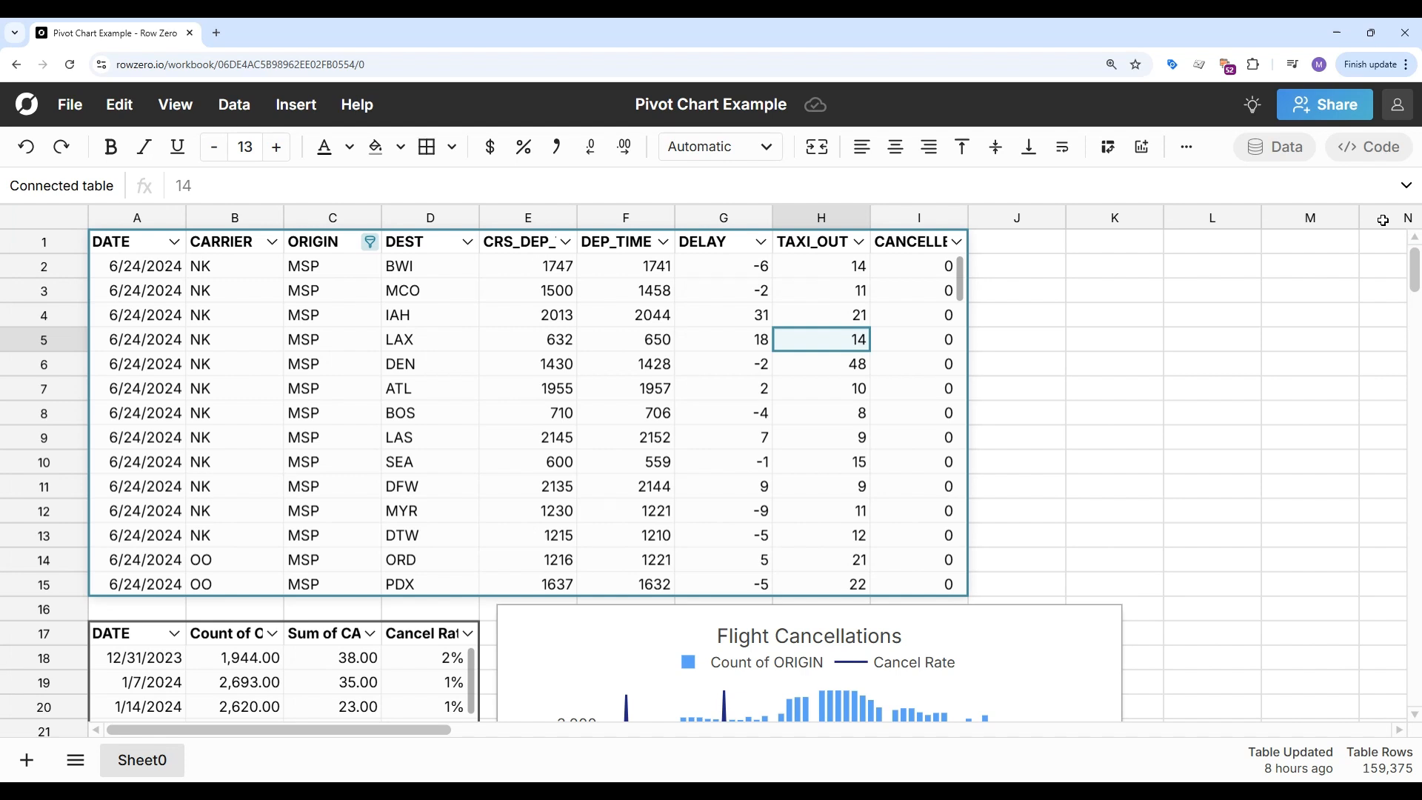
- Look at the image formats offered for downloading the Flight Cancellations chart without exporting it
{"action": "scroll", "coordinate": [1346, 301], "scroll_direction": "down", "scroll_amount": 4}
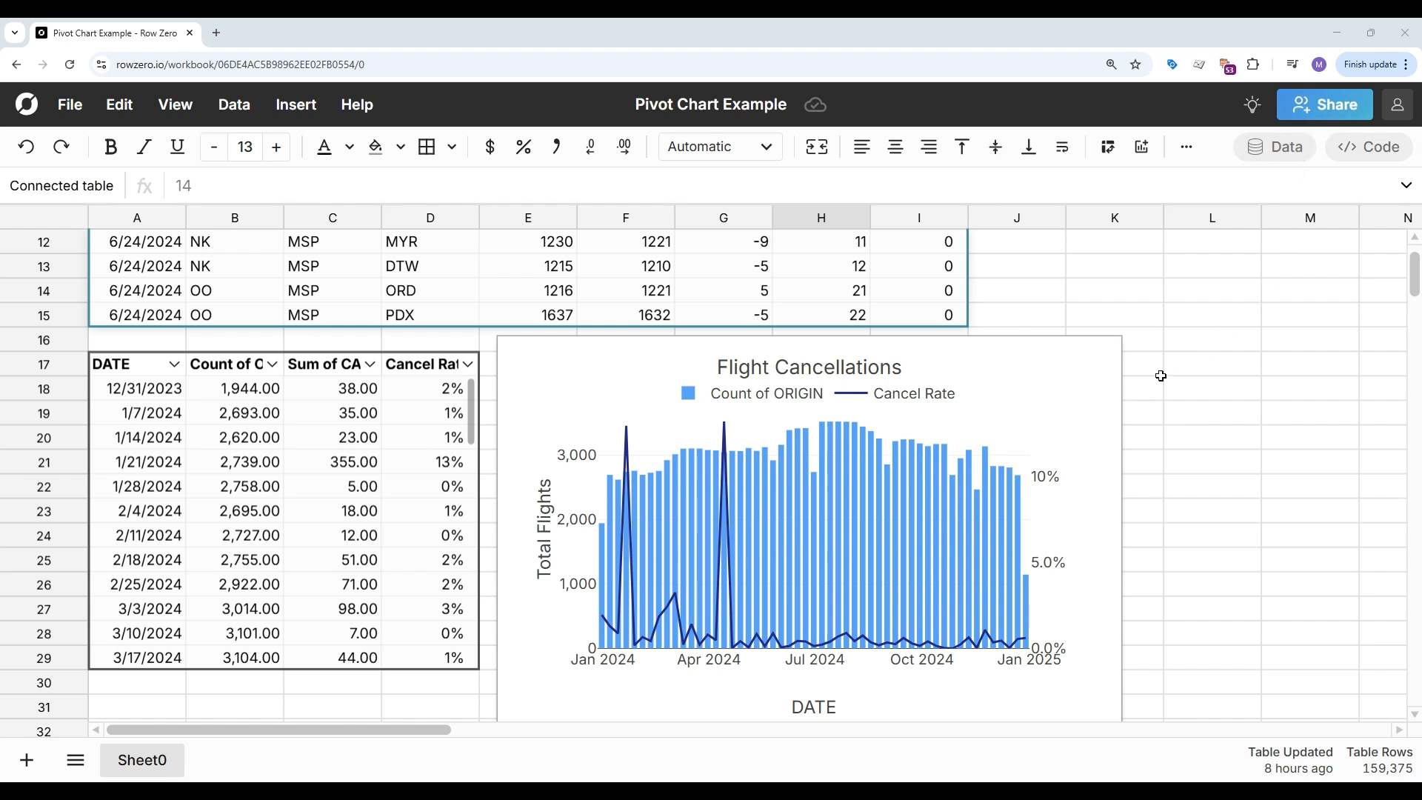
{"action": "right_click", "coordinate": [1062, 423]}
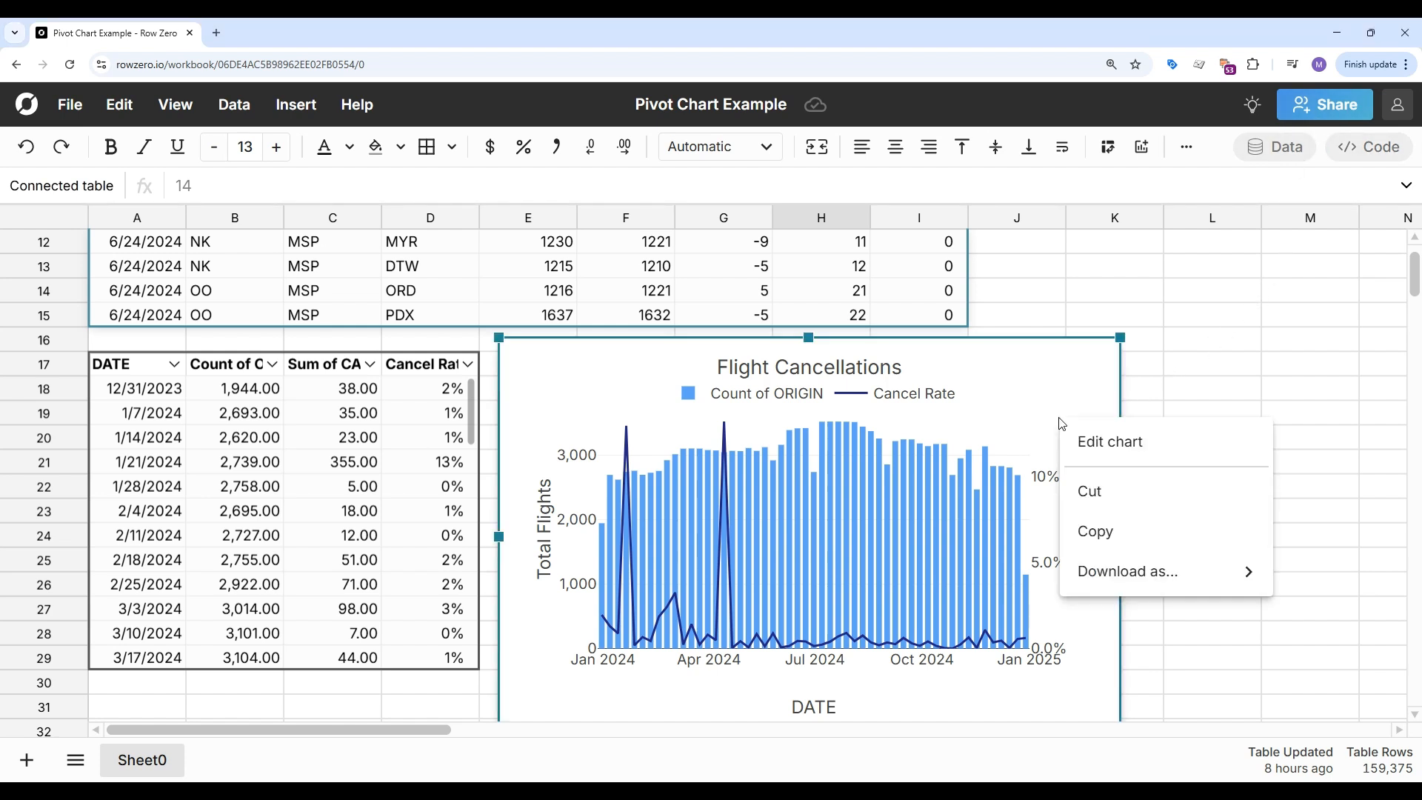
{"action": "mouse_move", "coordinate": [1168, 574]}
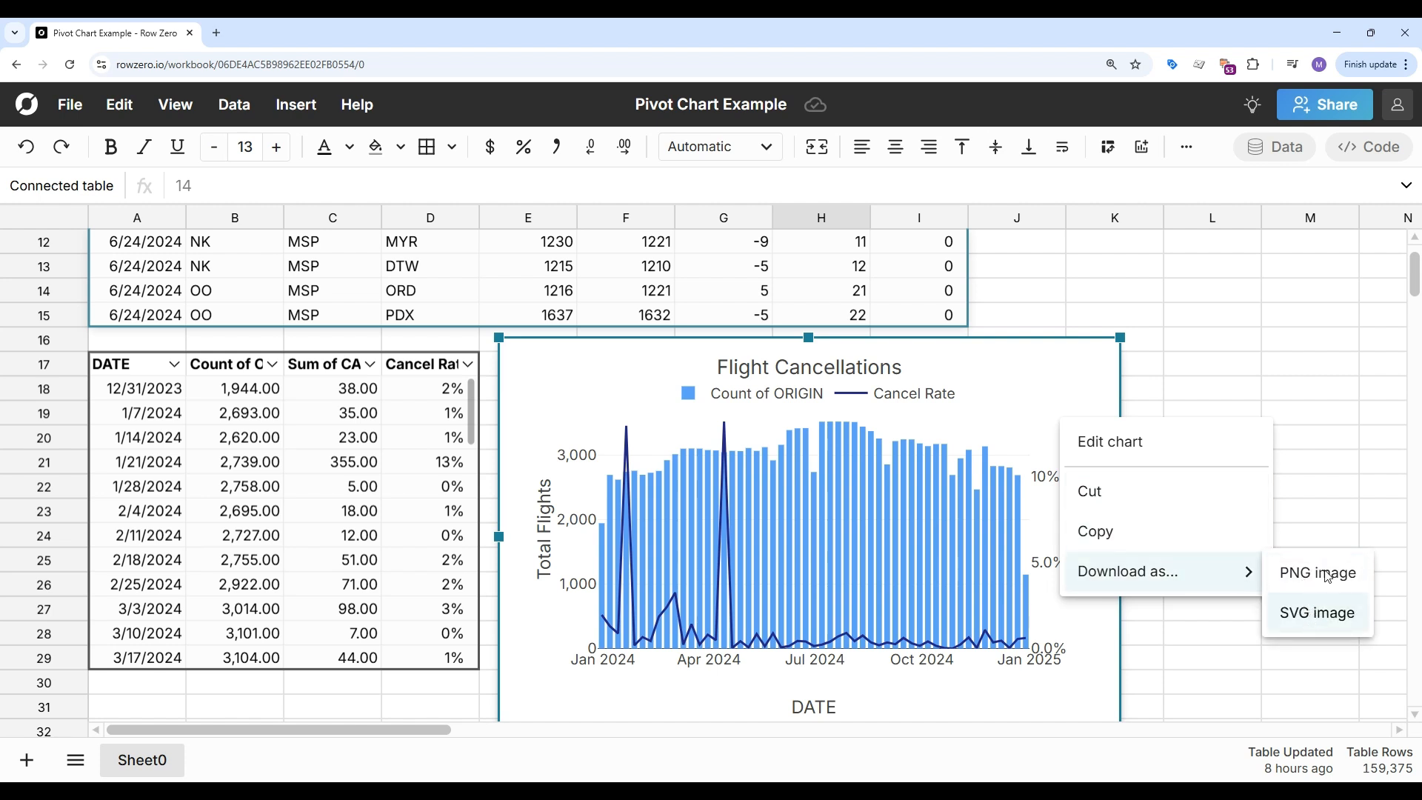
{"action": "left_click", "coordinate": [1304, 494]}
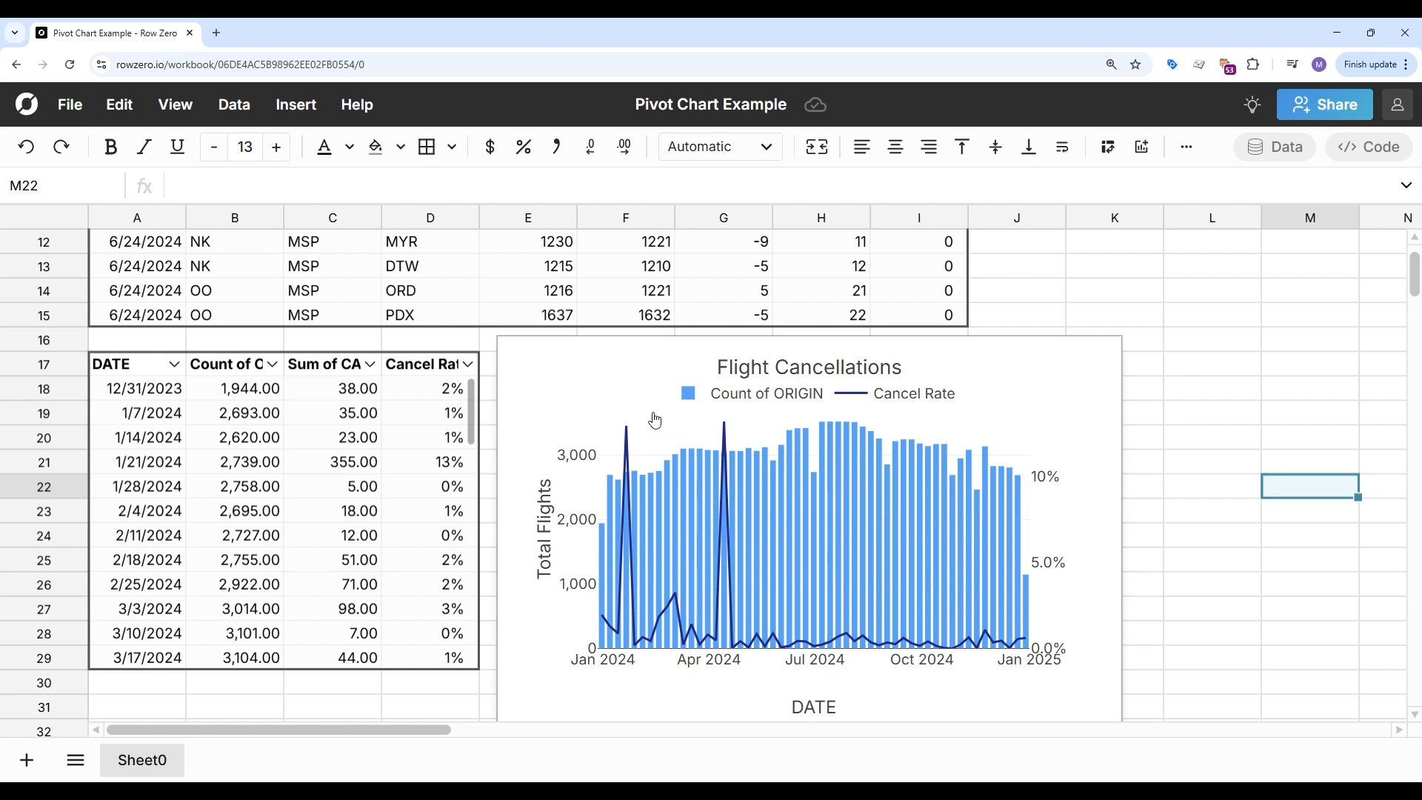
{"action": "scroll", "coordinate": [655, 420], "scroll_direction": "up", "scroll_amount": 4}
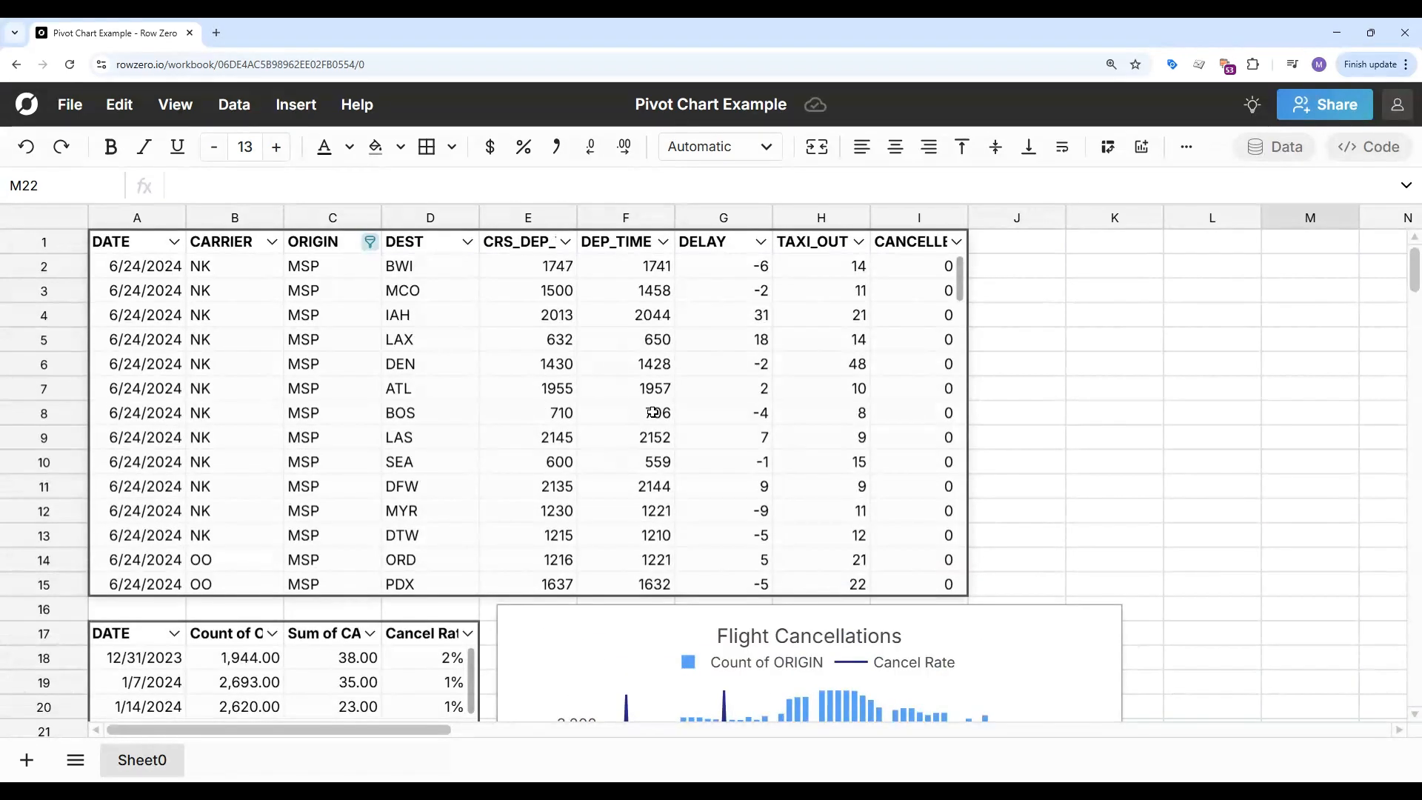